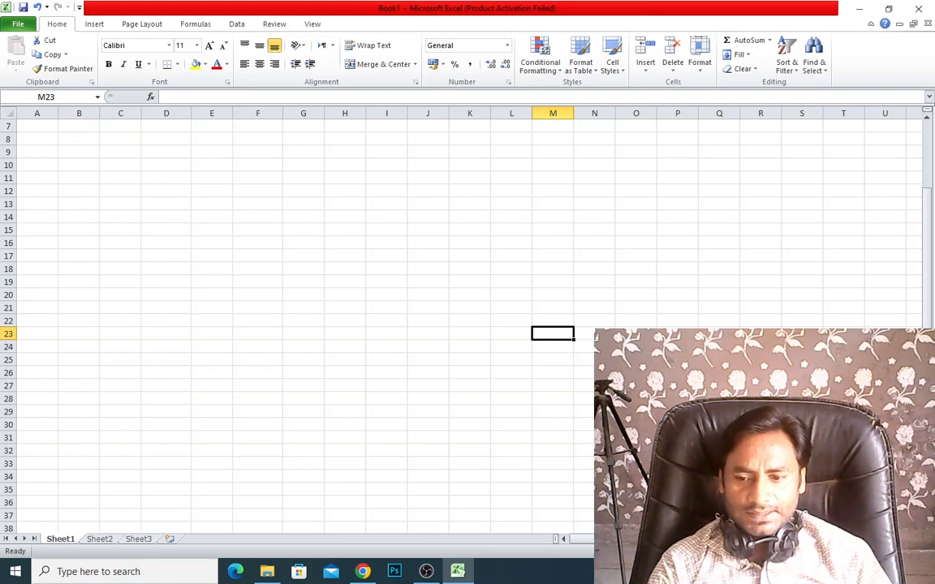
# - Apply All Borders to every cell of the worksheet
pyautogui.scroll(13, 467, 320)
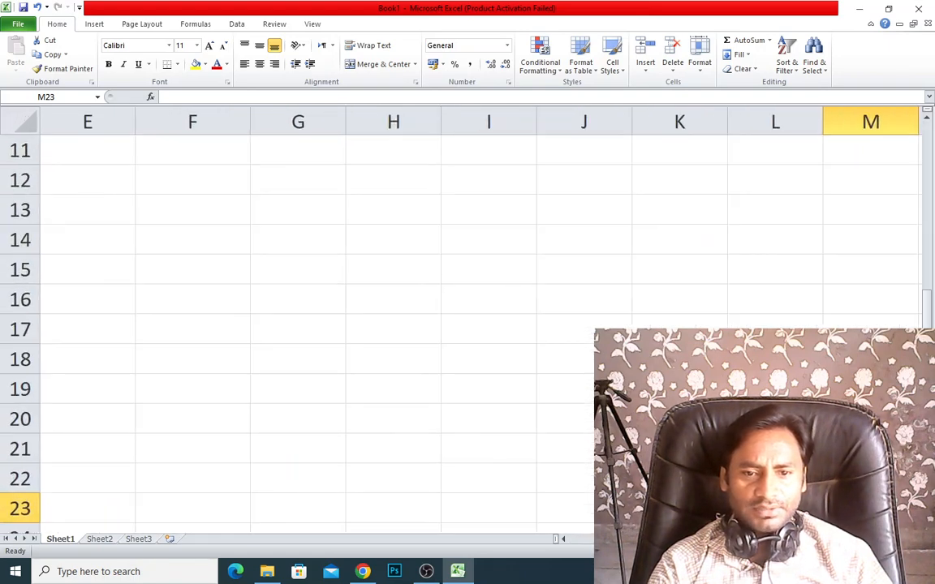
pyautogui.click(24, 122)
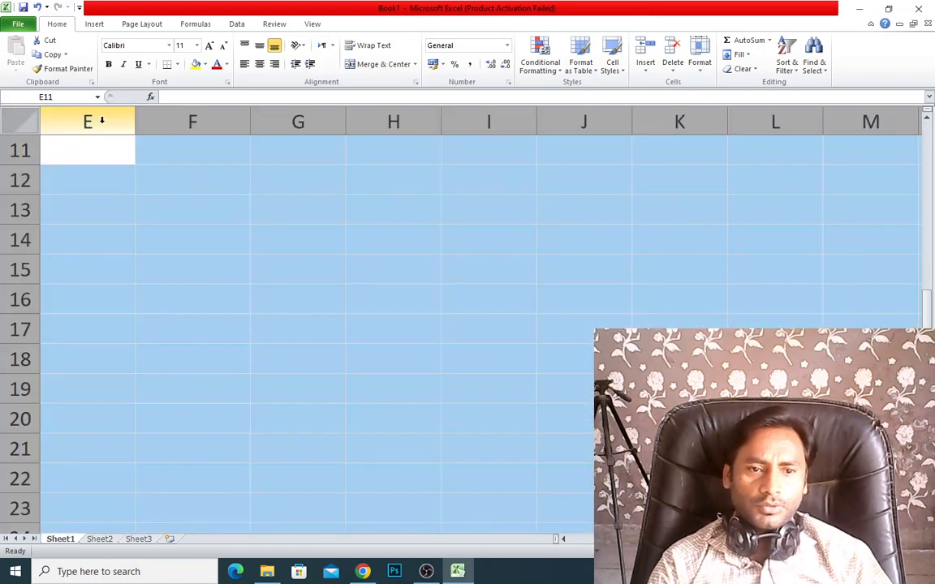
pyautogui.click(178, 65)
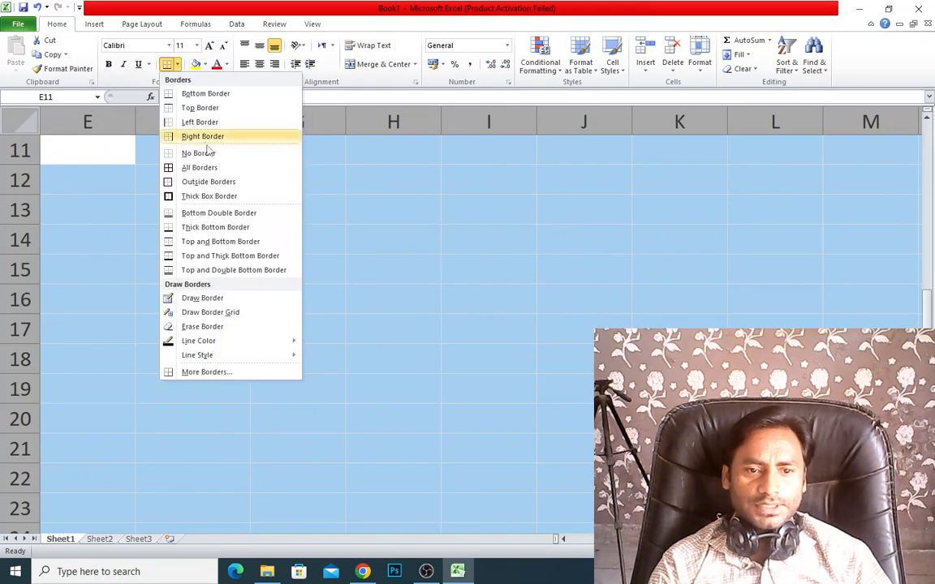
pyautogui.click(195, 168)
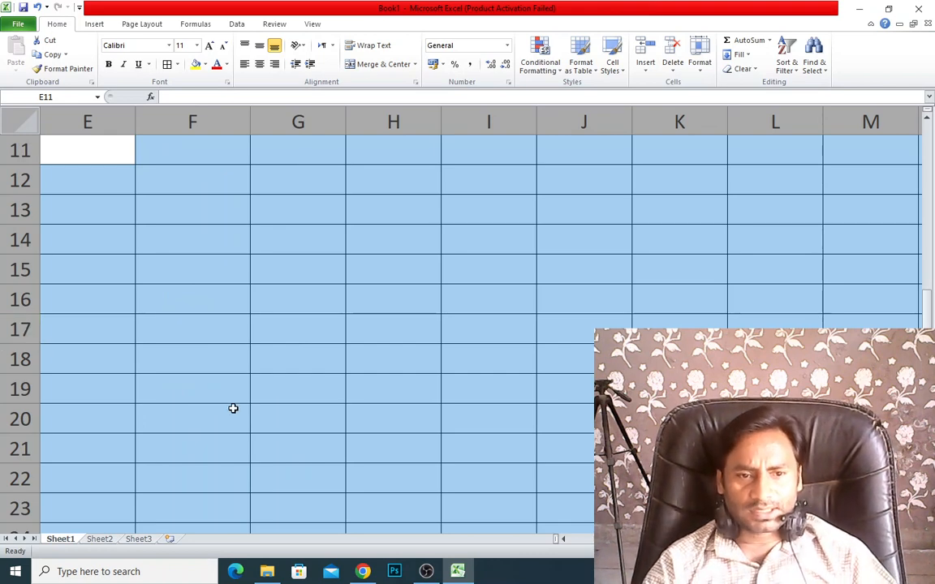
pyautogui.click(212, 268)
# - Enter the row labels Roll No, Name and Marks down column F, starting in cell F14
pyautogui.click(219, 247)
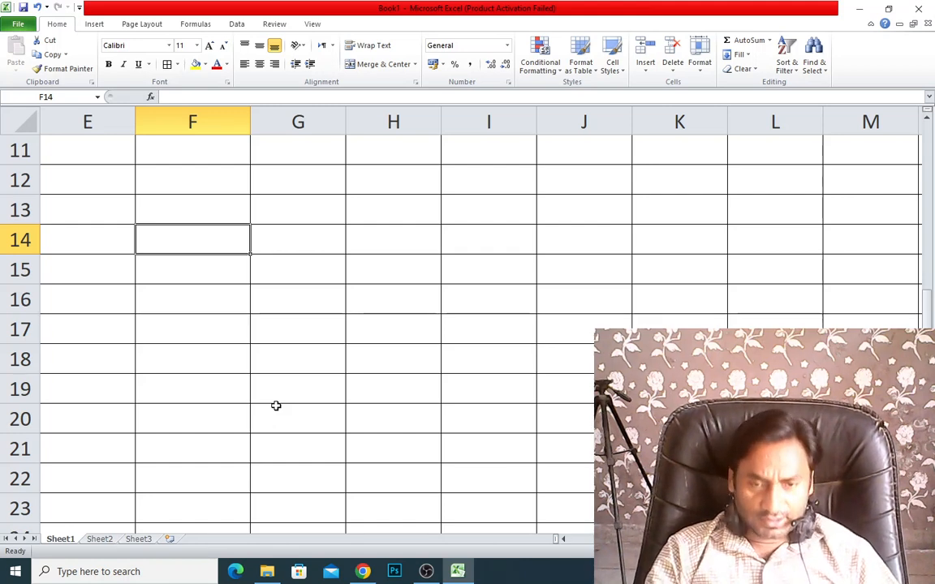
pyautogui.write('Roll No')
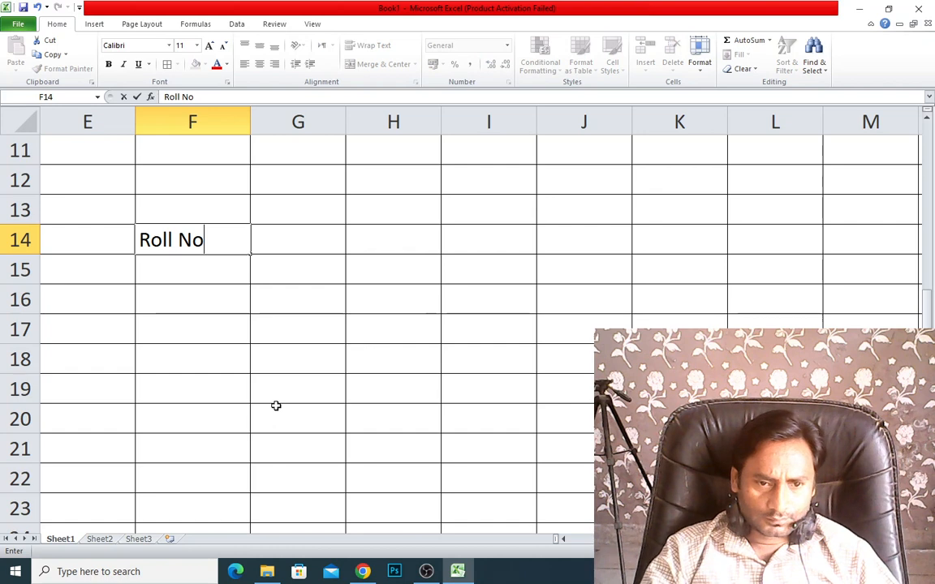
pyautogui.press('Return')
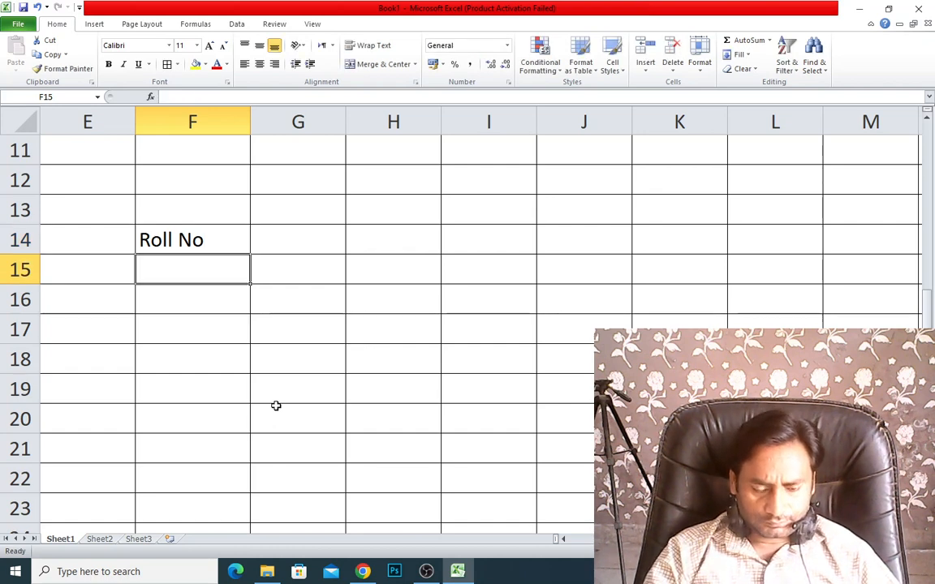
pyautogui.write('Name')
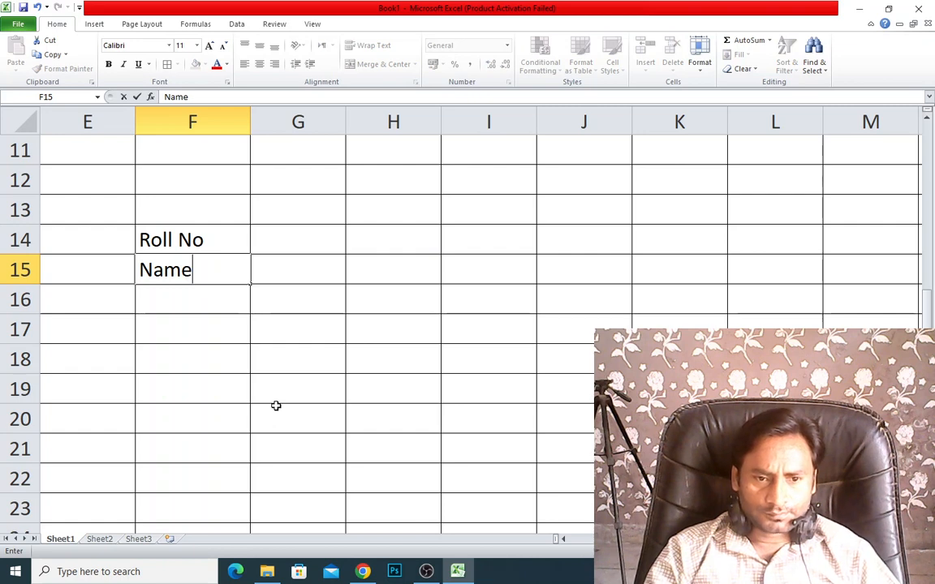
pyautogui.press('Return')
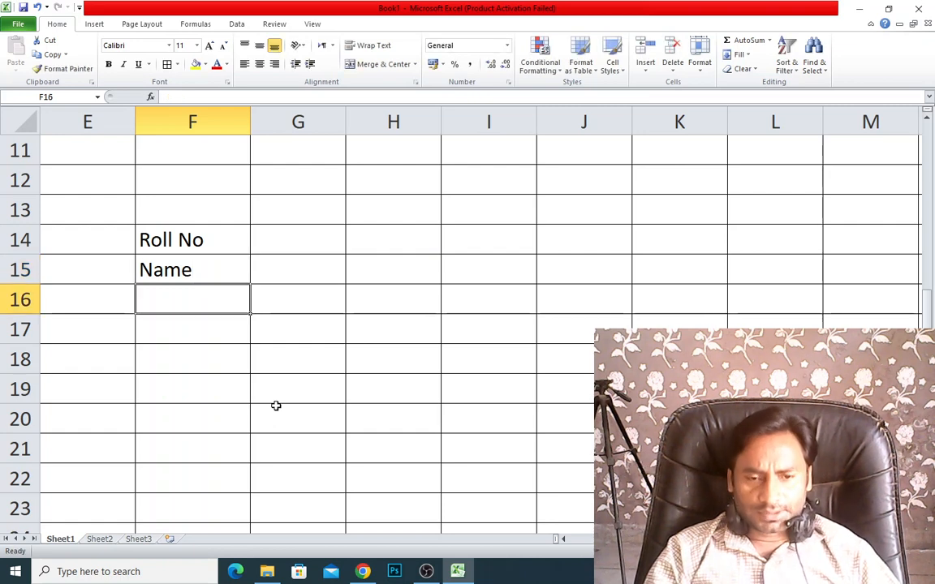
pyautogui.write('Marks')
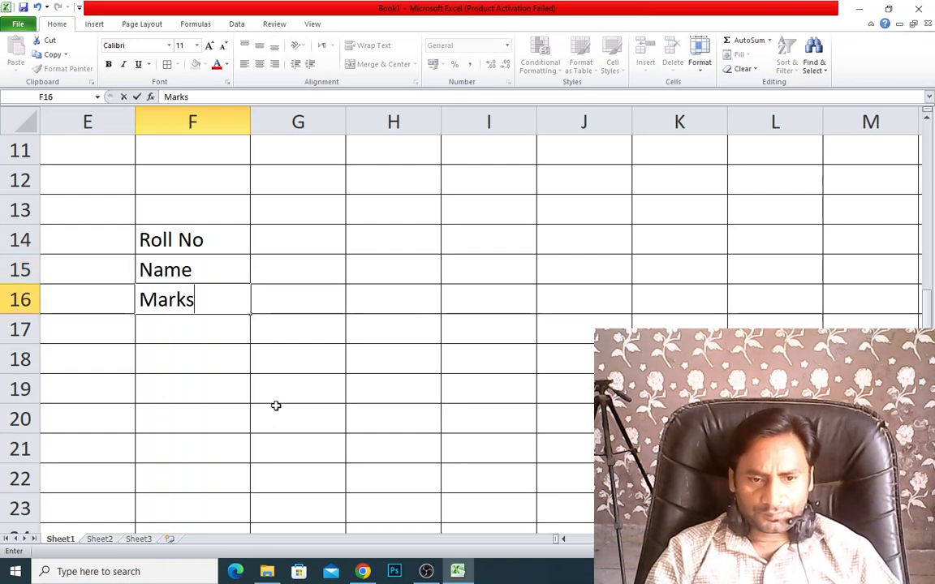
pyautogui.press('Tab')
# - Enter the column headings St 1, St 2 and St 3 in cells G13 to I13
pyautogui.press('Up')
pyautogui.press('Up')
pyautogui.press('Up')
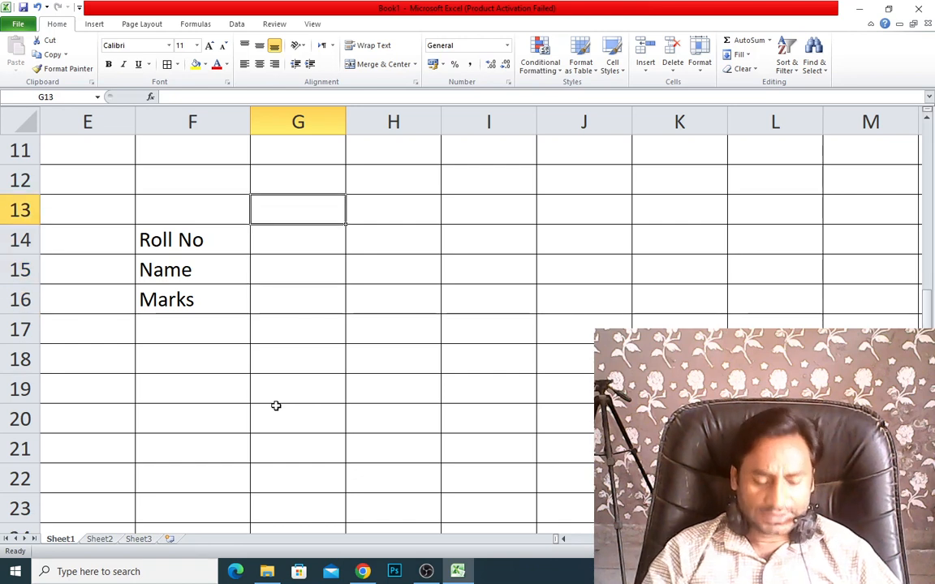
pyautogui.write('St 1')
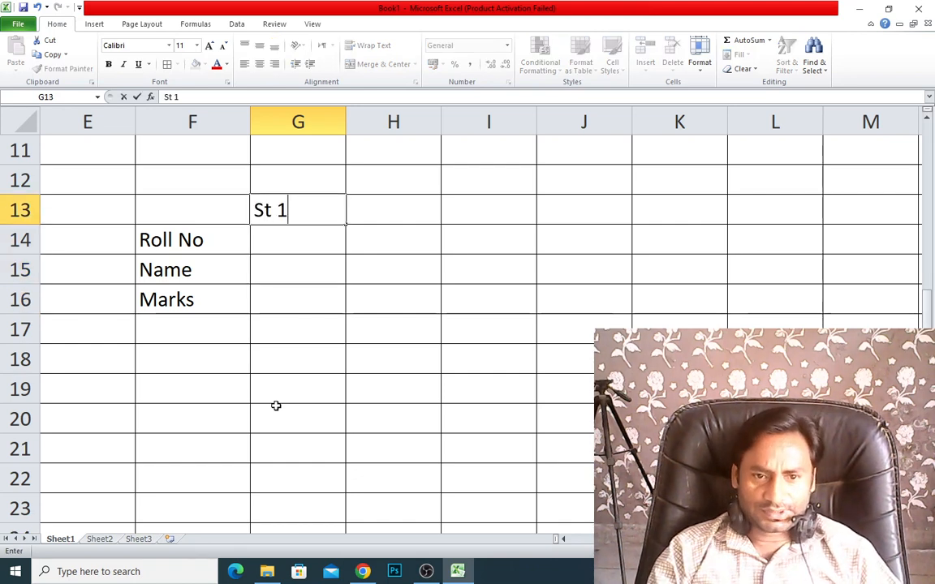
pyautogui.press('Tab')
pyautogui.write('St')
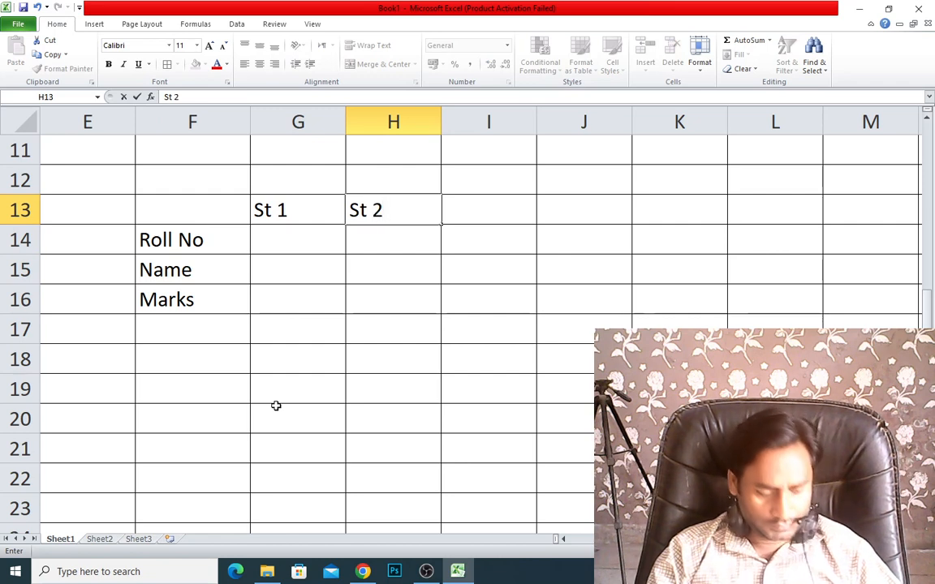
pyautogui.write(' 2')
pyautogui.press('Tab')
pyautogui.write('St')
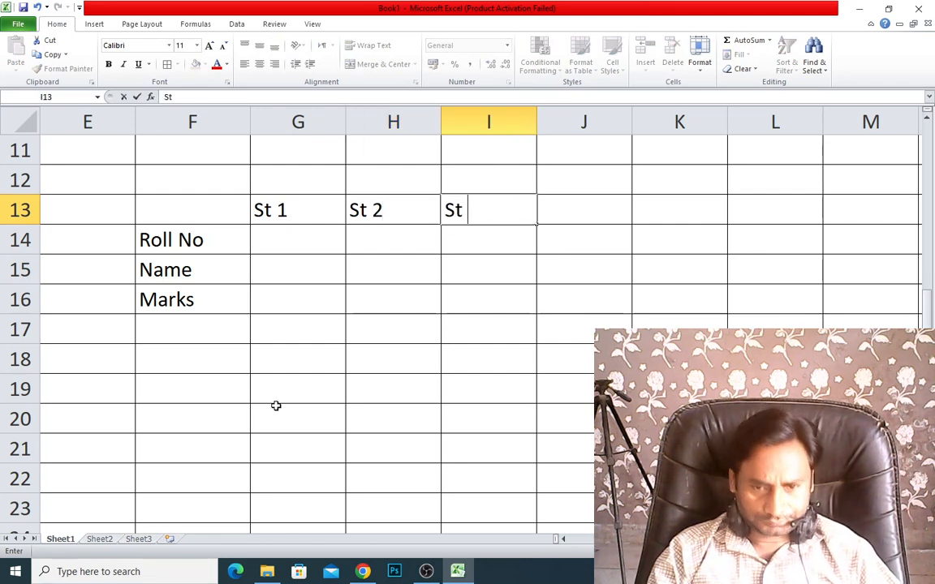
pyautogui.write(' 3')
pyautogui.press('Return')
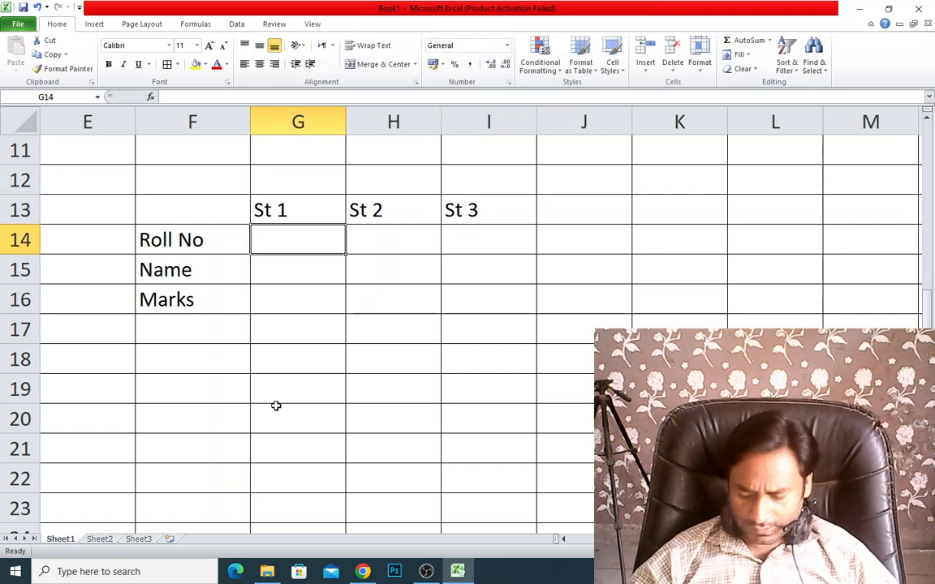
# - Fill the Roll No row with 1, 2 and 3 under the three student headings
pyautogui.write('1')
pyautogui.press('Tab')
pyautogui.write('2')
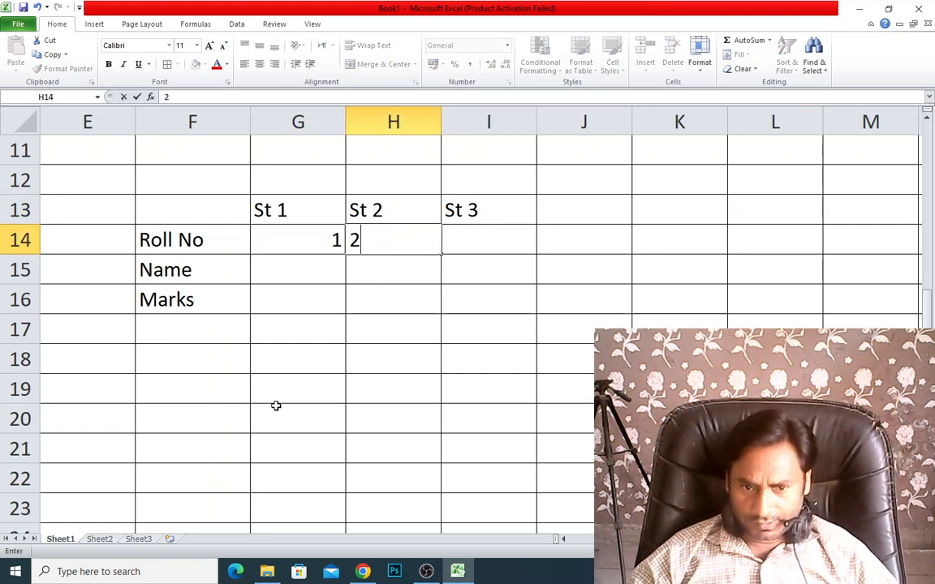
pyautogui.press('Tab')
pyautogui.write('3')
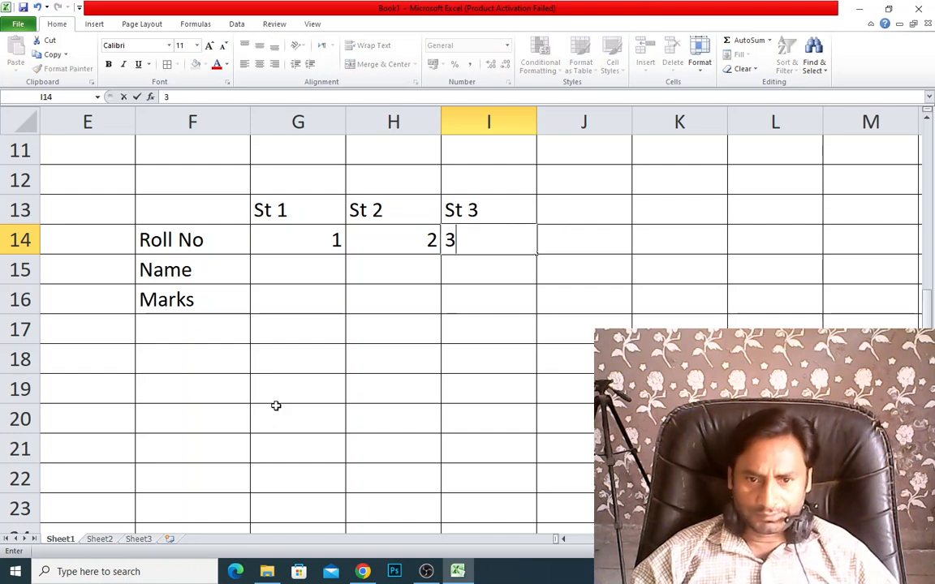
pyautogui.press('Down')
# - Fill the Name row with the three students' first names in cells G15 to I15
pyautogui.press('Left')
pyautogui.press('Left')
pyautogui.press('Left')
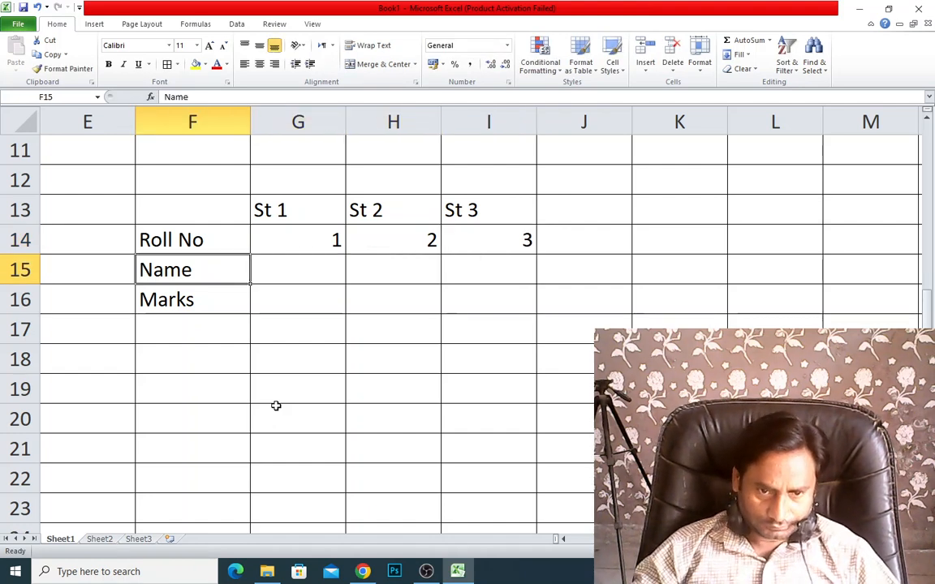
pyautogui.press('Right')
pyautogui.write('Ali')
pyautogui.press('Tab')
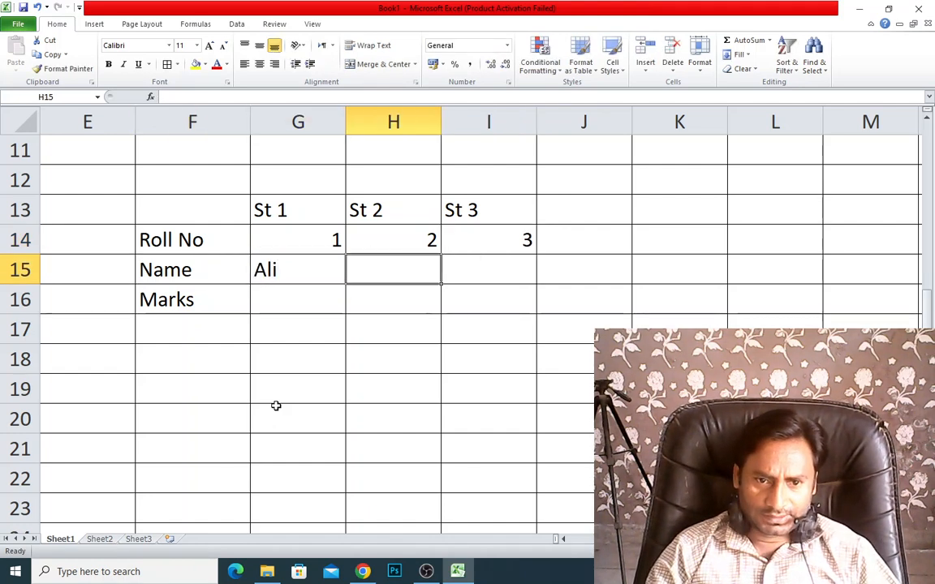
pyautogui.write('Ayesa')
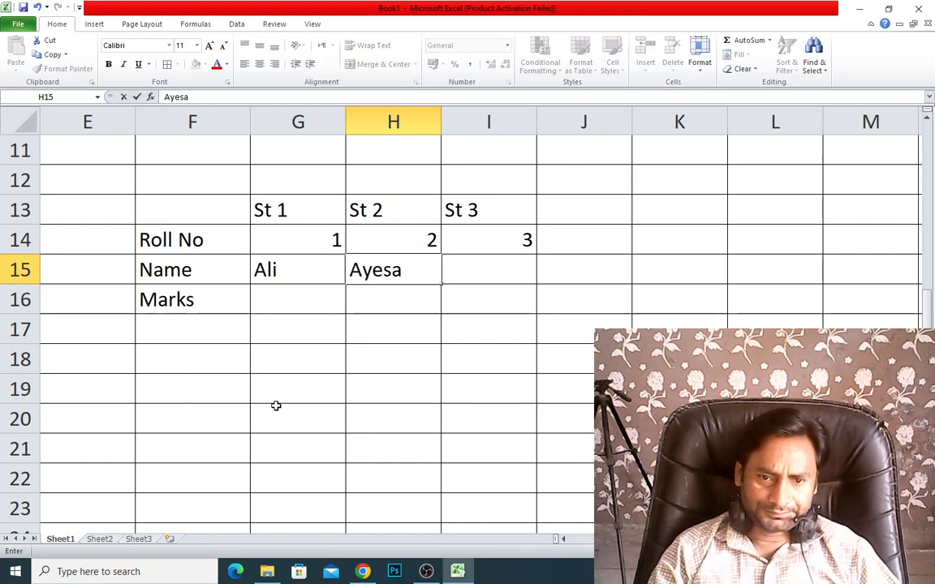
pyautogui.press('BackSpace')
pyautogui.write('ha')
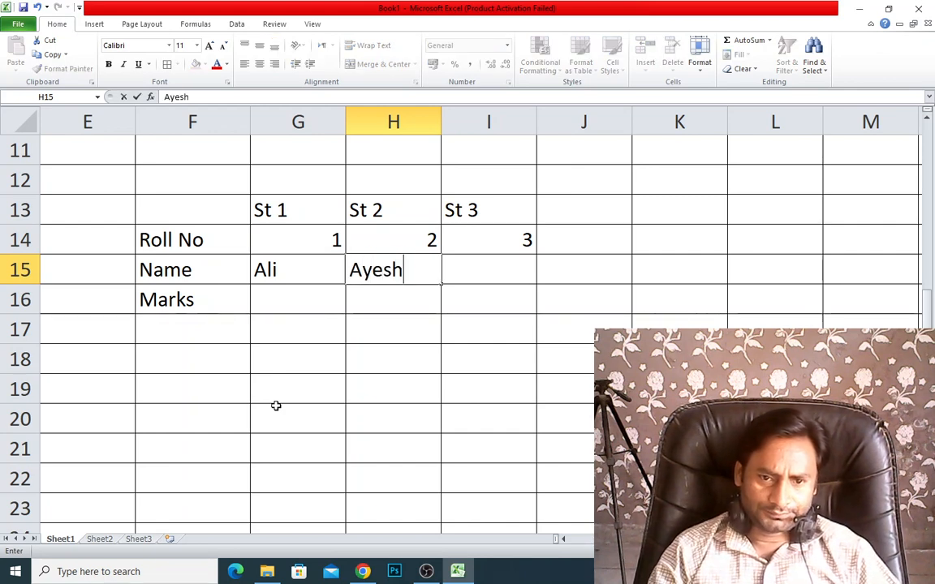
pyautogui.press('Tab')
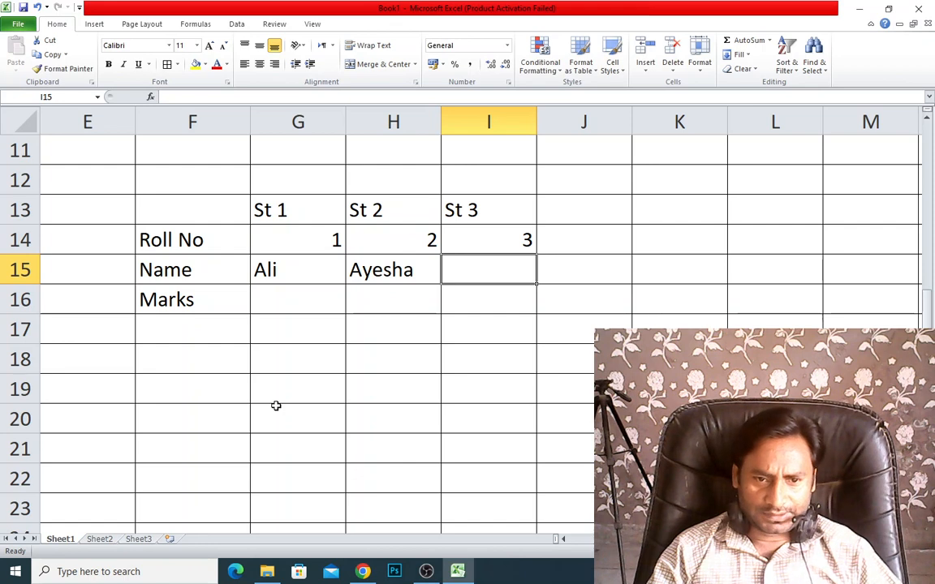
pyautogui.write('amir')
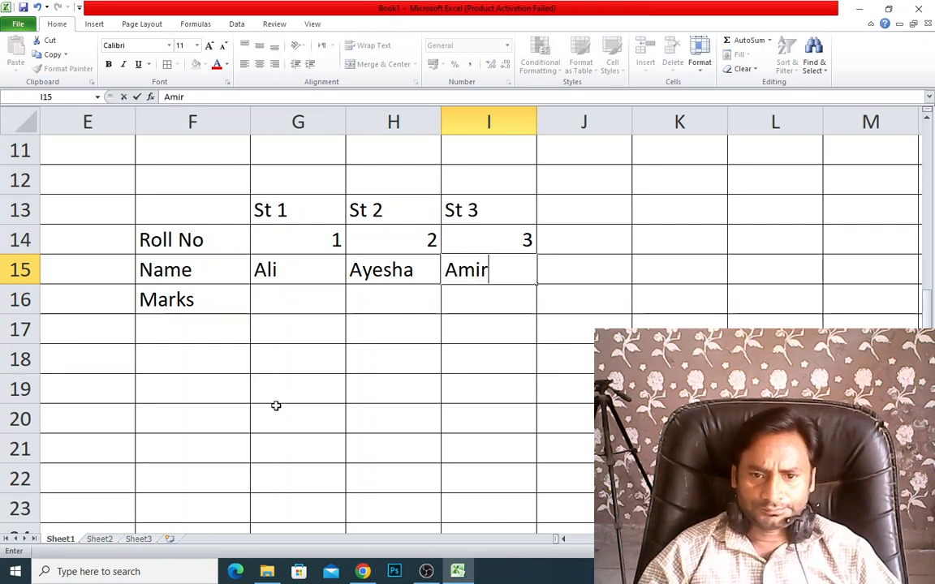
pyautogui.press('Return')
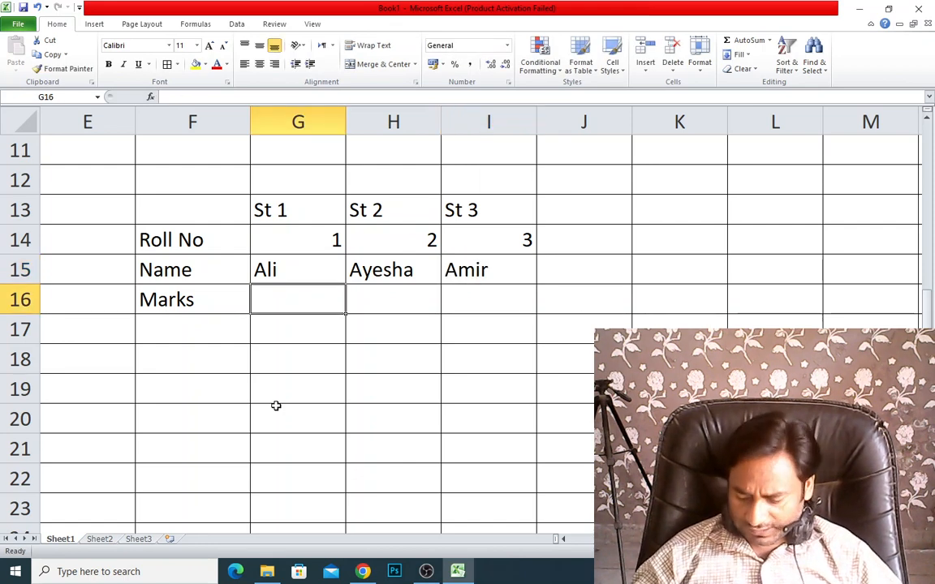
# - Fill the Marks row with 700, 850 and 900 in cells G16 to I16
pyautogui.write('700')
pyautogui.press('Tab')
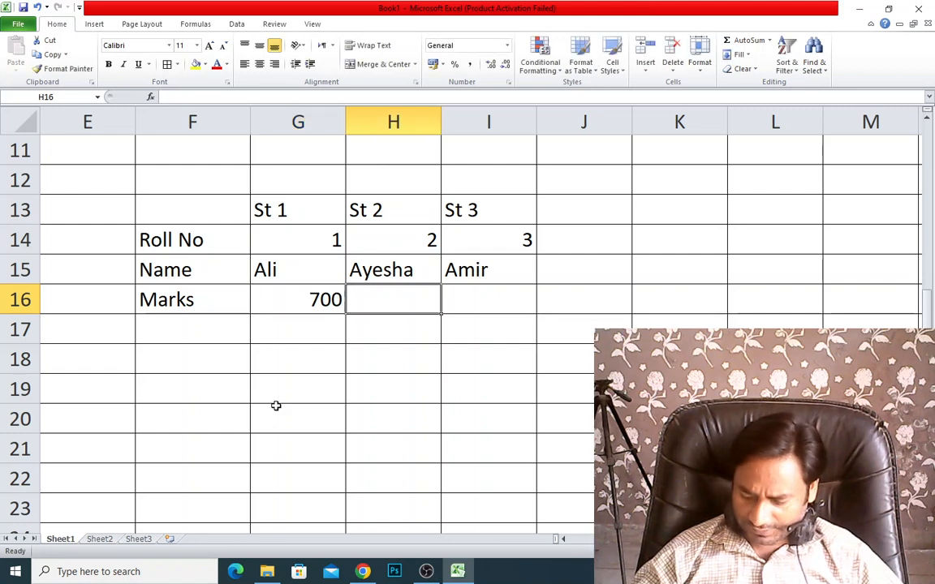
pyautogui.write('850')
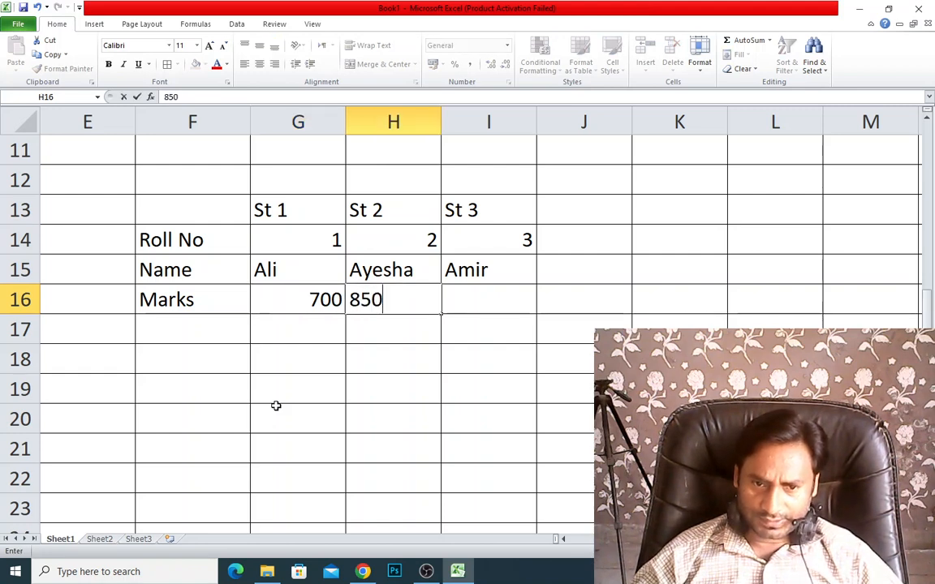
pyautogui.press('Tab')
pyautogui.write('900')
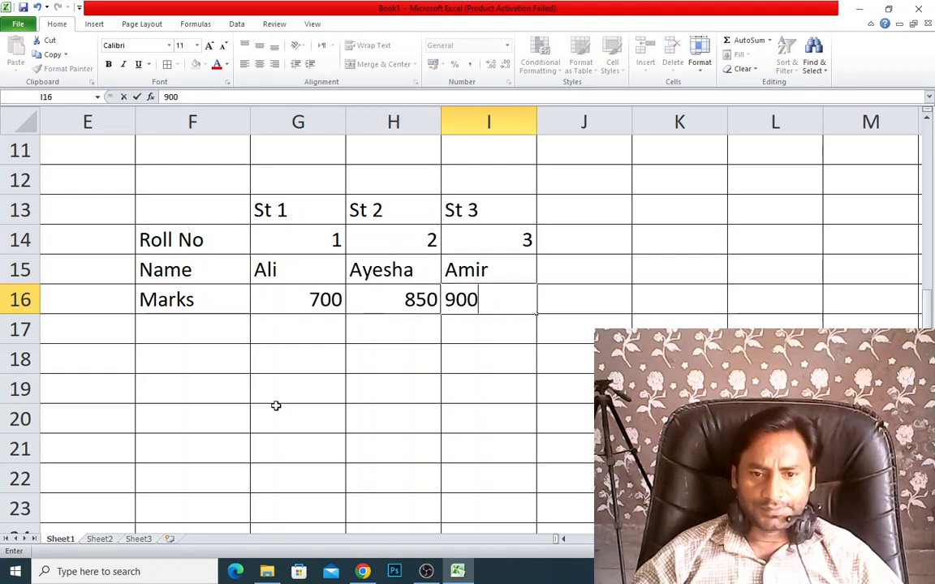
pyautogui.press('Tab')
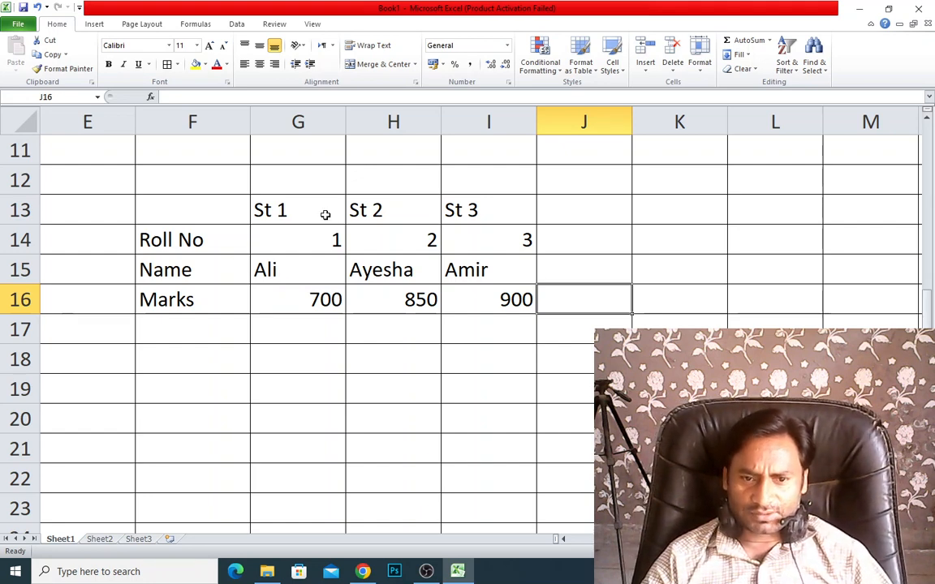
# - Center the student headings and data in cells G13 to I16
pyautogui.moveTo(323, 213); pyautogui.dragTo(487, 307)
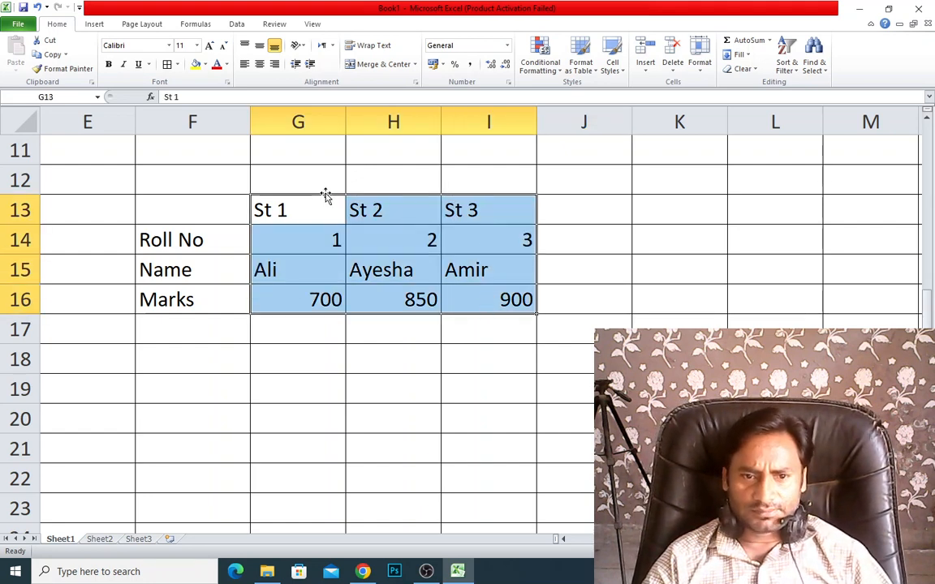
pyautogui.click(259, 64)
pyautogui.click(588, 328)
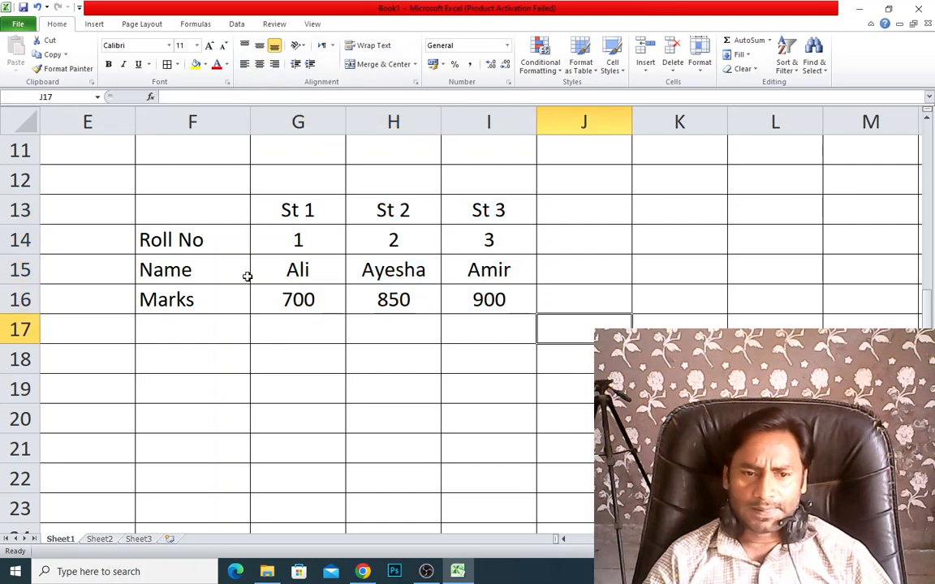
# - Copy the labels Roll No, Name and Marks from F14:F16 and paste them transposed into a row starting at F19
pyautogui.moveTo(205, 243); pyautogui.dragTo(208, 303)
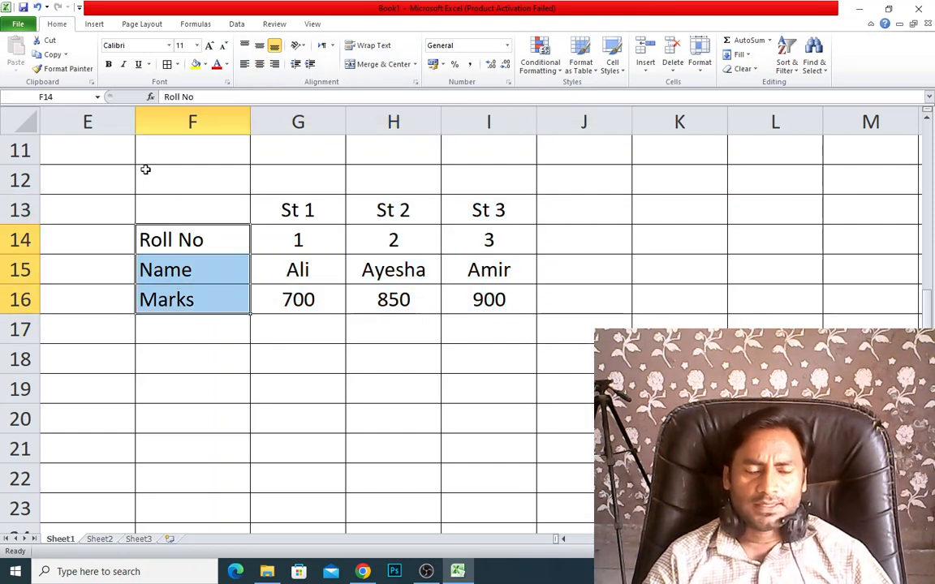
pyautogui.click(53, 54)
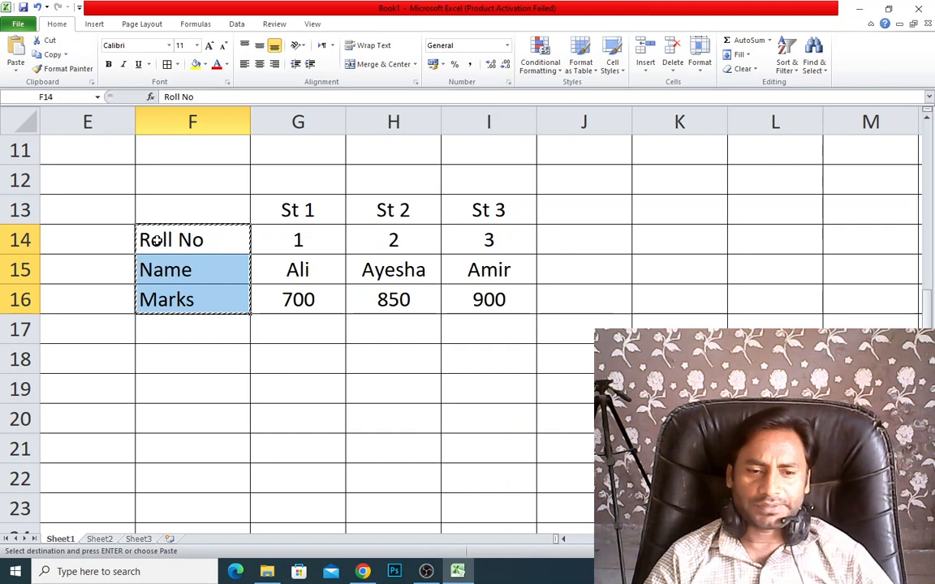
pyautogui.scroll(-1, 188, 319)
pyautogui.click(200, 308)
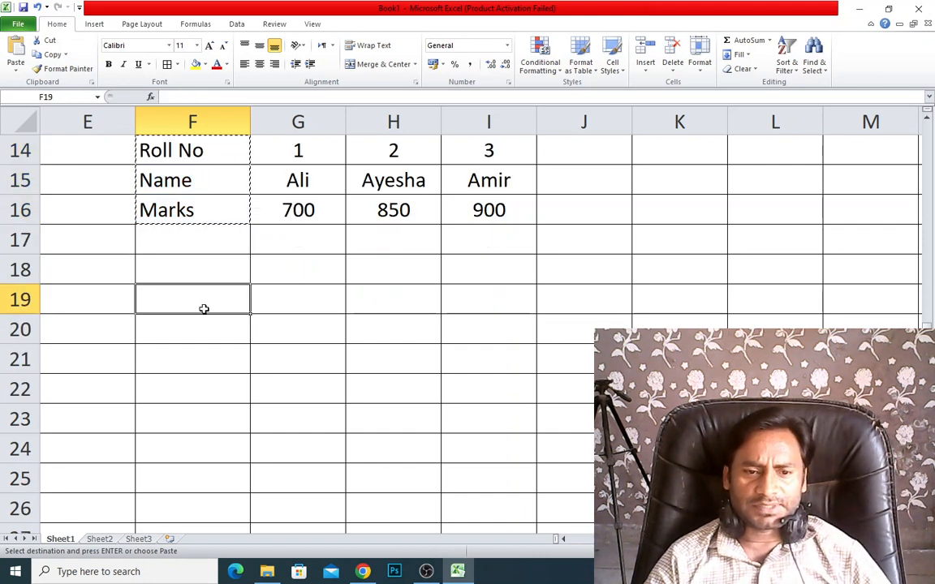
pyautogui.click(16, 65)
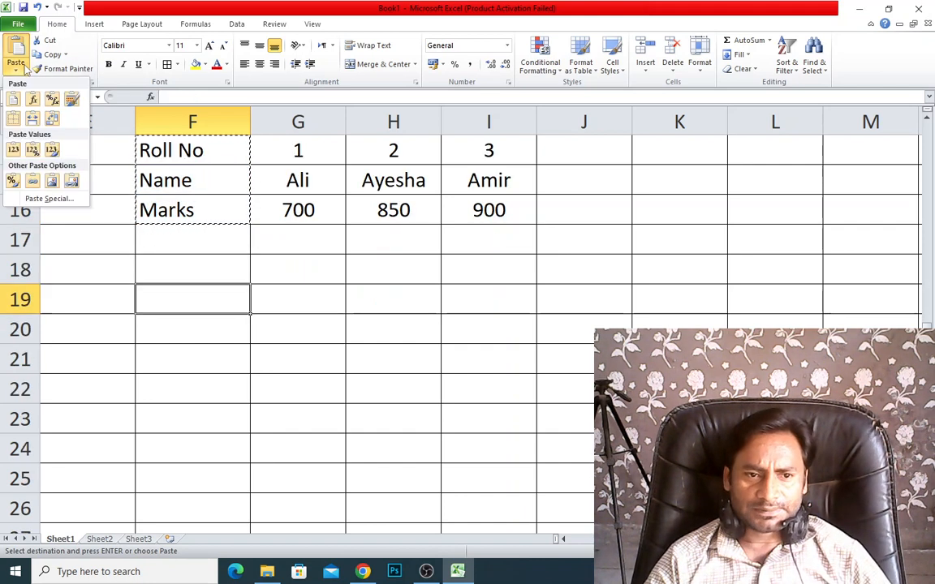
pyautogui.click(55, 121)
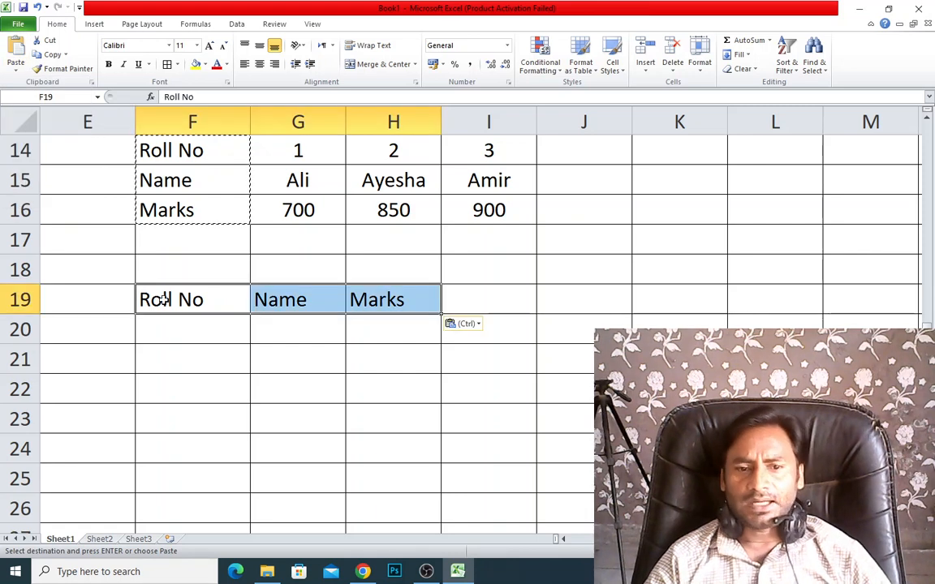
# - Clear the copy selection and enter roll number 1 in cell F20 under the Roll No heading
pyautogui.press('Down')
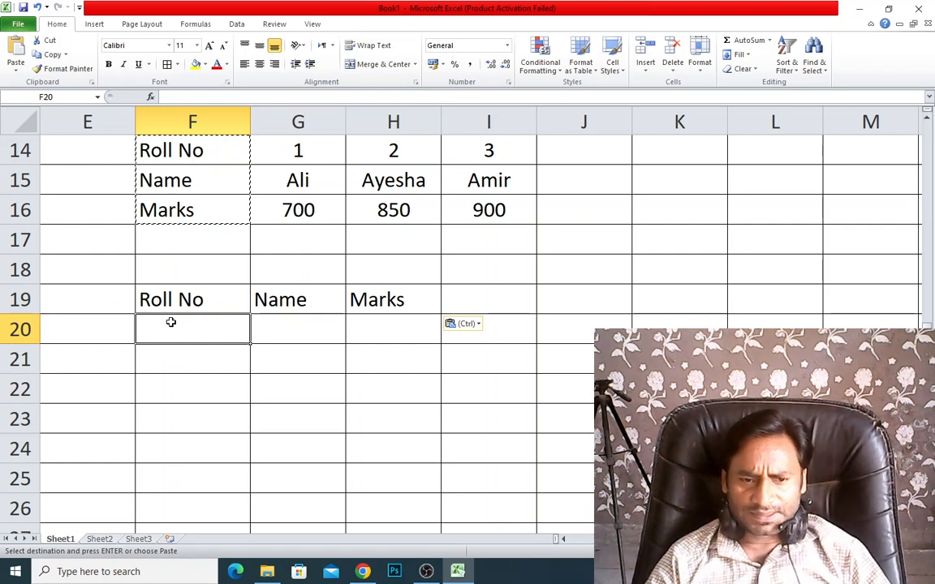
pyautogui.click(332, 333)
pyautogui.click(346, 335)
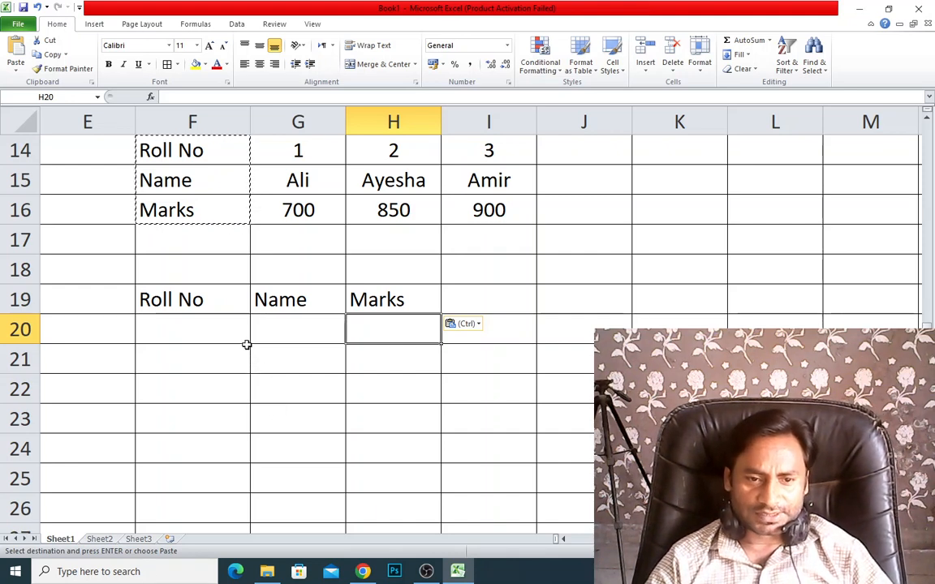
pyautogui.press('Escape')
pyautogui.click(184, 323)
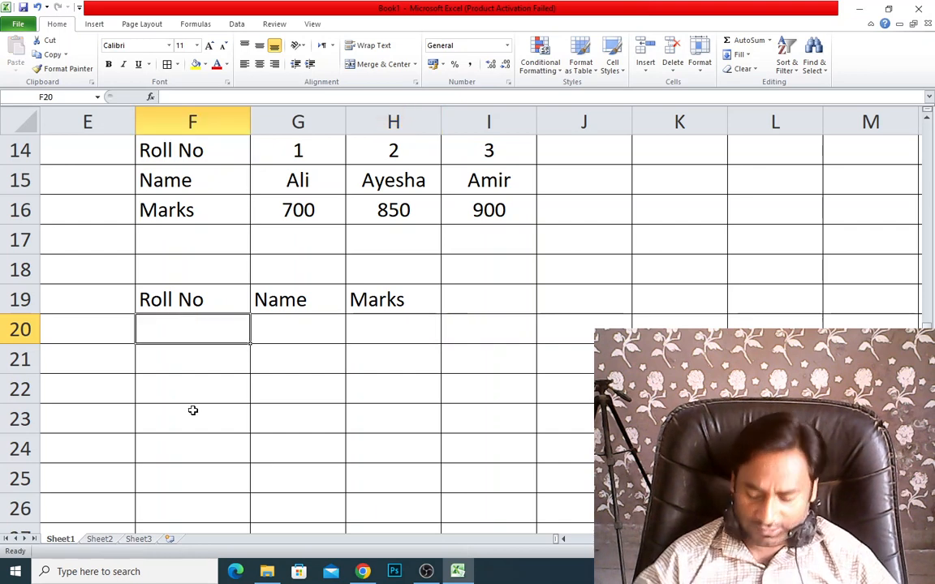
pyautogui.write('1')
pyautogui.press('Tab')
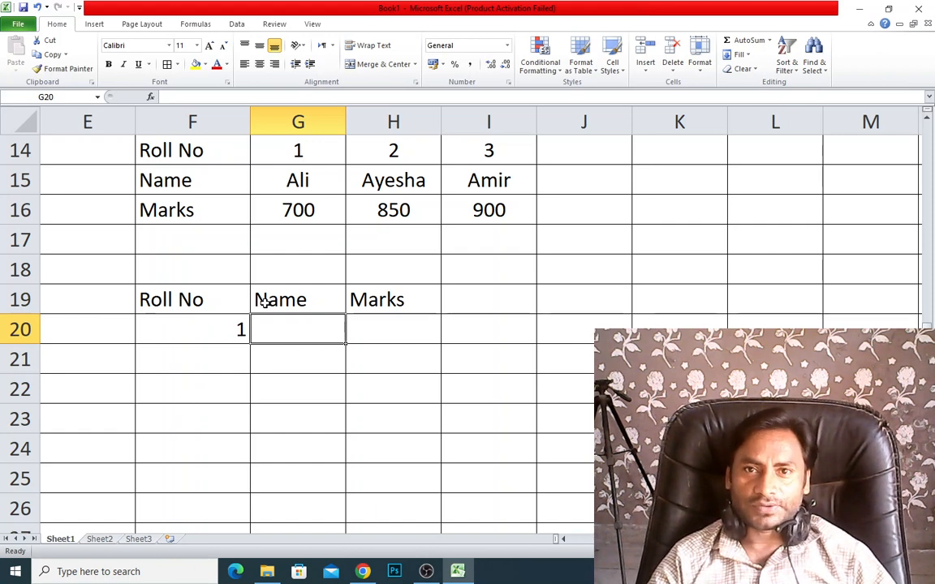
# - Enter an HLOOKUP formula in G20 that looks up F20 in G14:I16 and returns row 2 with exact match 0
pyautogui.scroll(1, 267, 300)
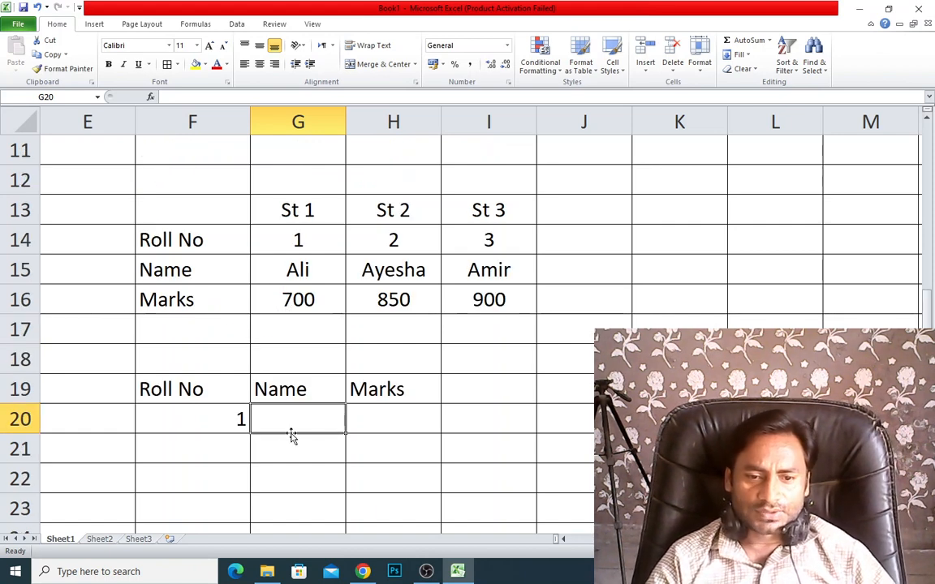
pyautogui.write('=')
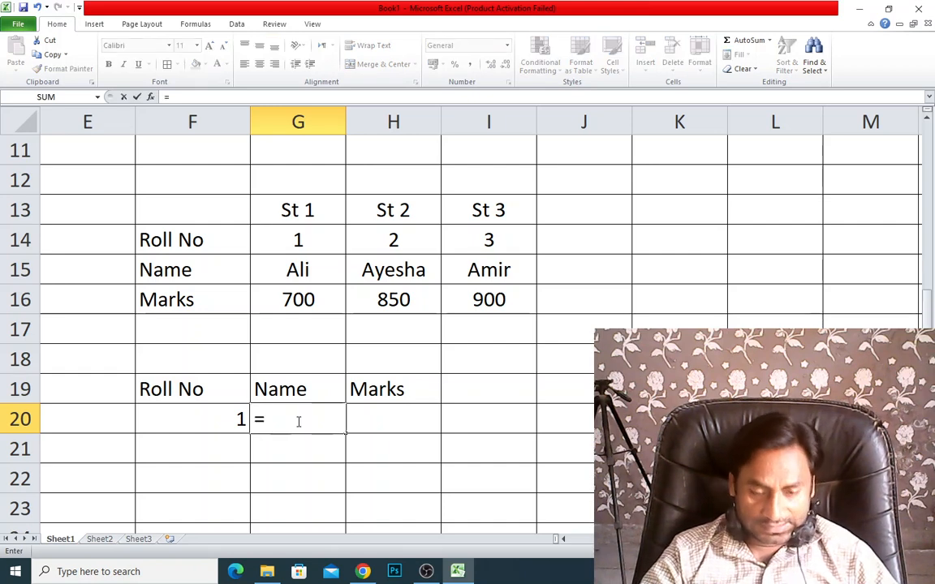
pyautogui.write('h')
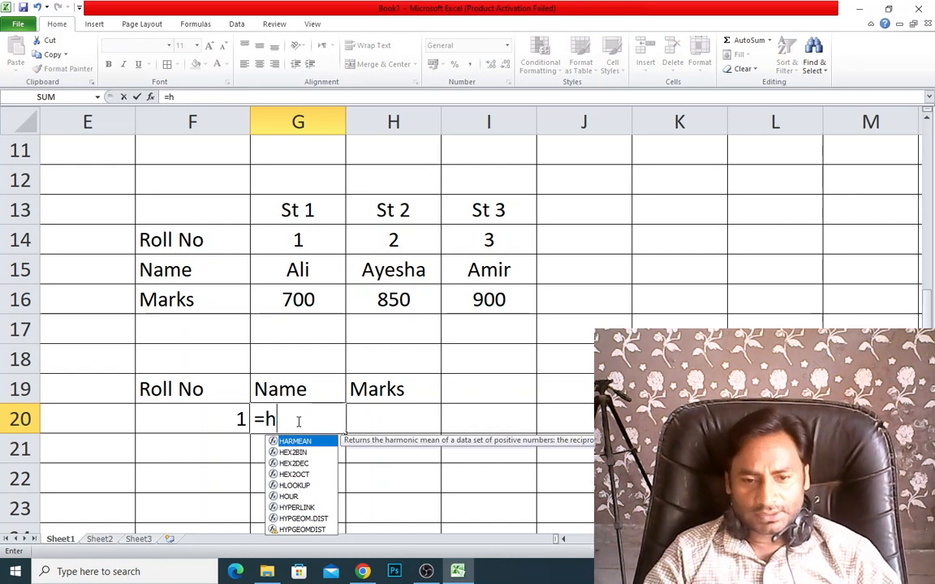
pyautogui.write('lookup')
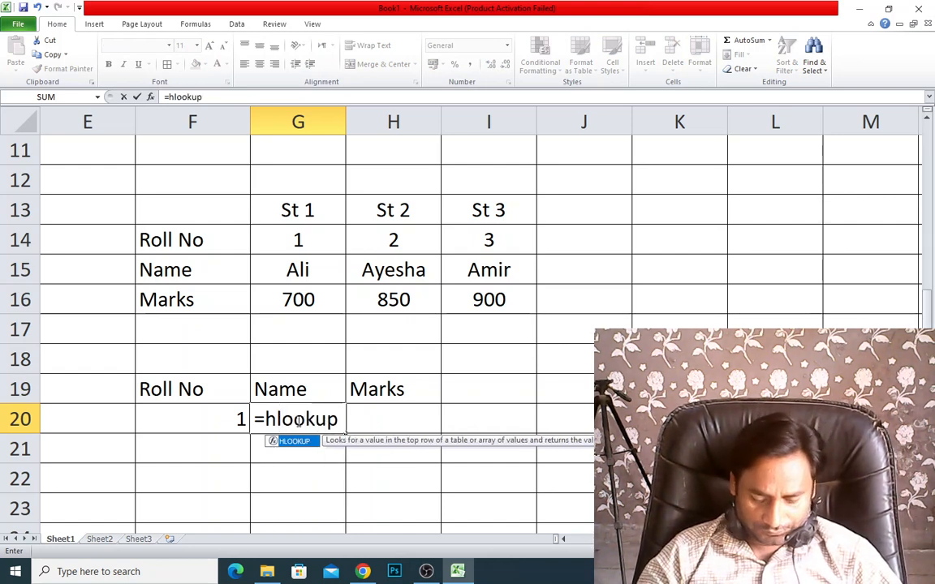
pyautogui.write('(')
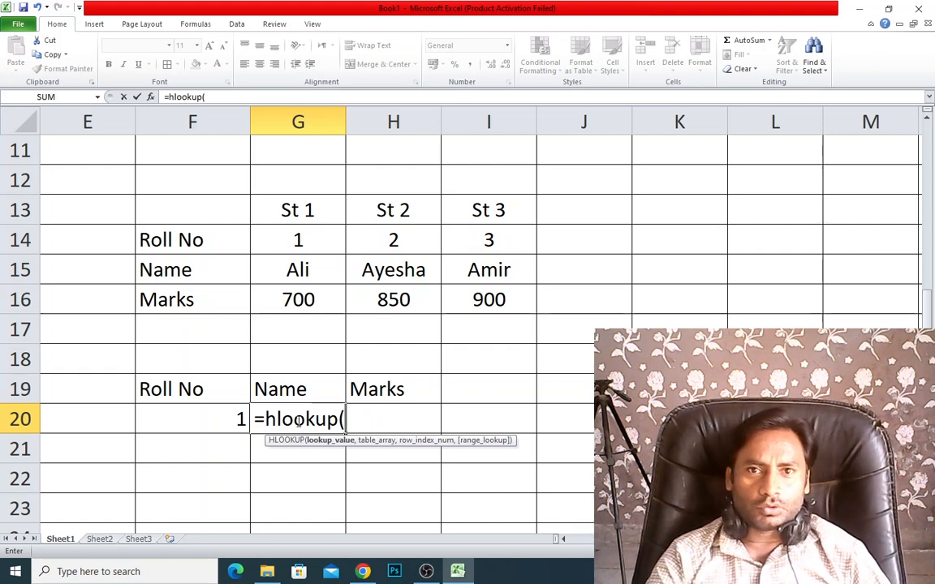
pyautogui.click(215, 417)
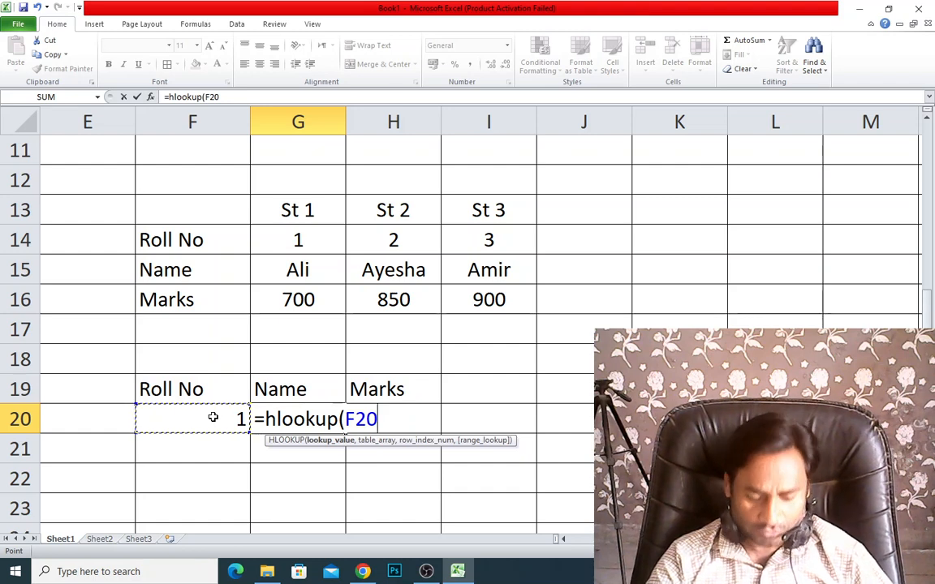
pyautogui.write(',')
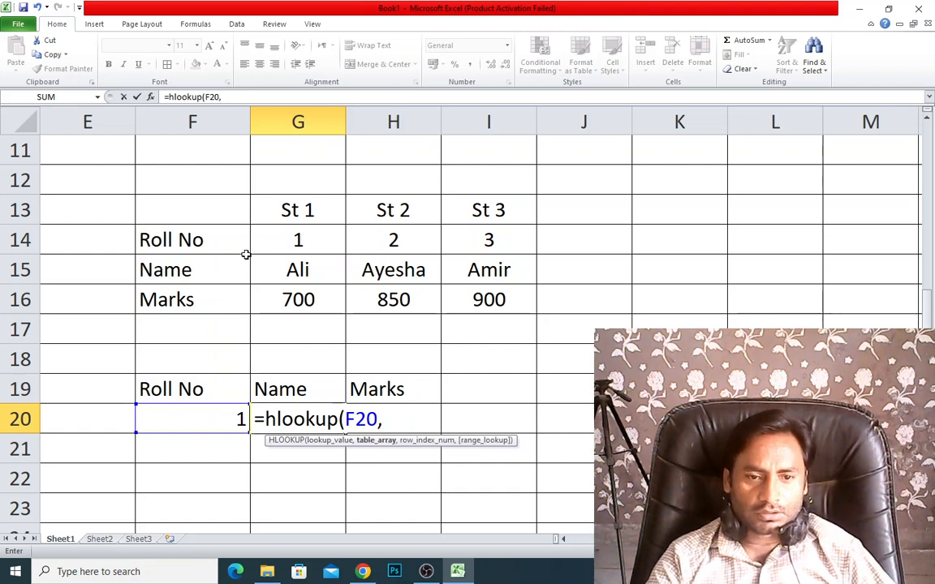
pyautogui.moveTo(289, 234); pyautogui.dragTo(465, 288)
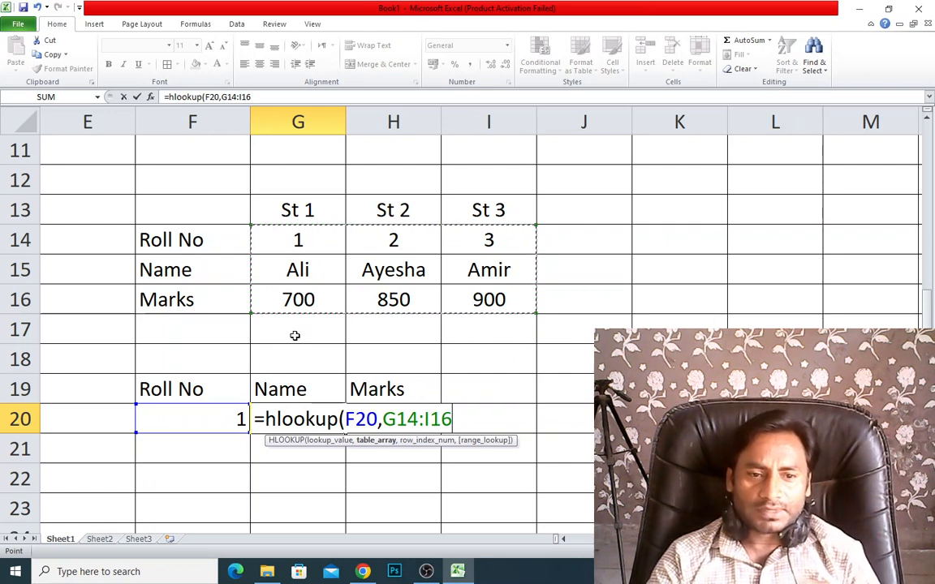
pyautogui.write(',')
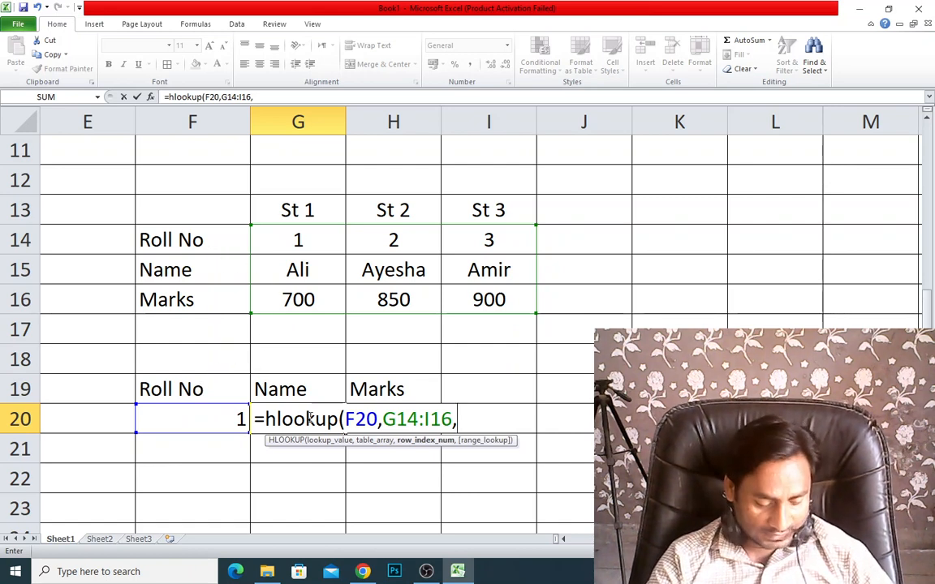
pyautogui.write('2,0')
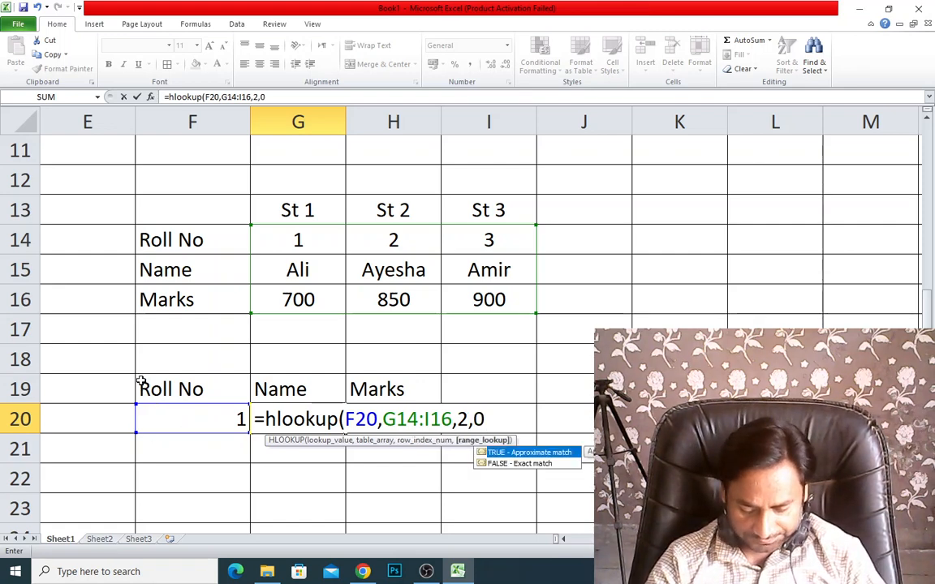
pyautogui.write(')')
pyautogui.press('Return')
# - Test the name lookup by changing the roll number in F20 to 2 and to 3
pyautogui.click(224, 421)
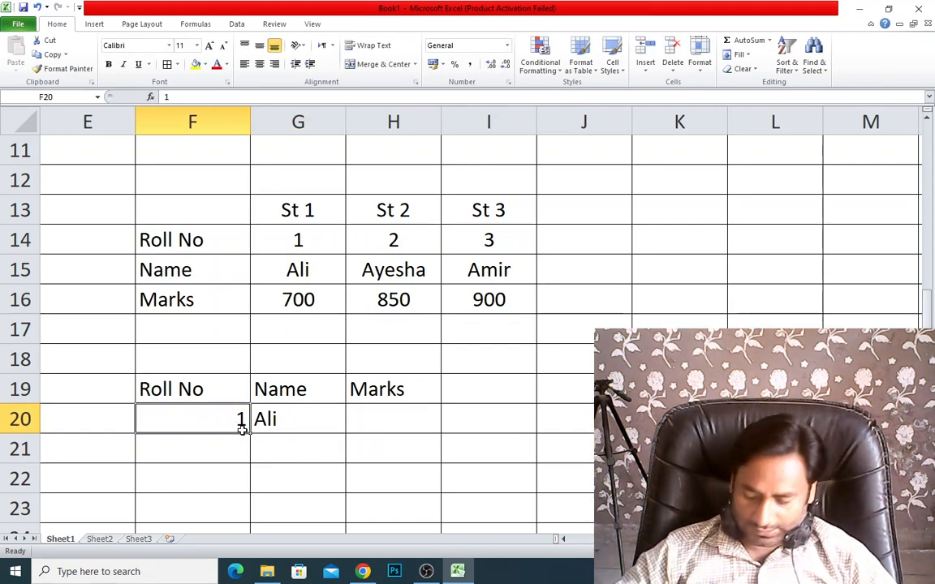
pyautogui.write('2')
pyautogui.press('Return')
pyautogui.click(242, 430)
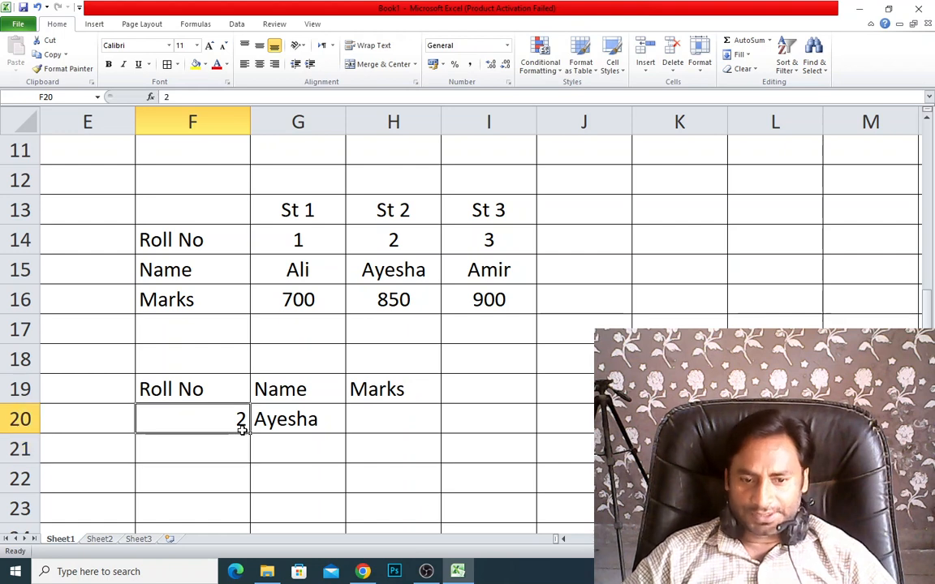
pyautogui.write('3')
pyautogui.press('Return')
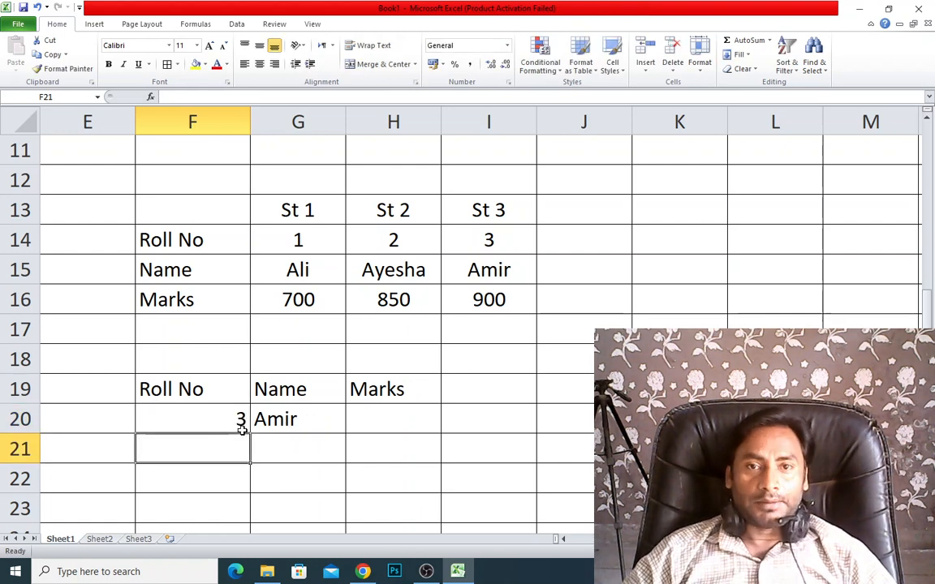
# - Enter an HLOOKUP formula in H20 that looks up F20 in G14:I16 and returns row 3 with exact match 0
pyautogui.click(242, 430)
pyautogui.press('Right')
pyautogui.press('Right')
pyautogui.write('=')
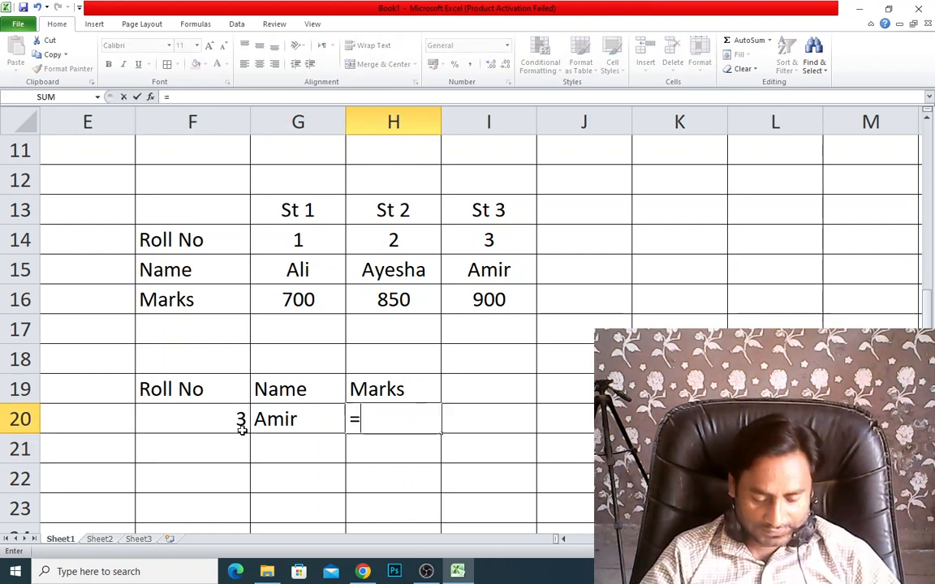
pyautogui.write('hl')
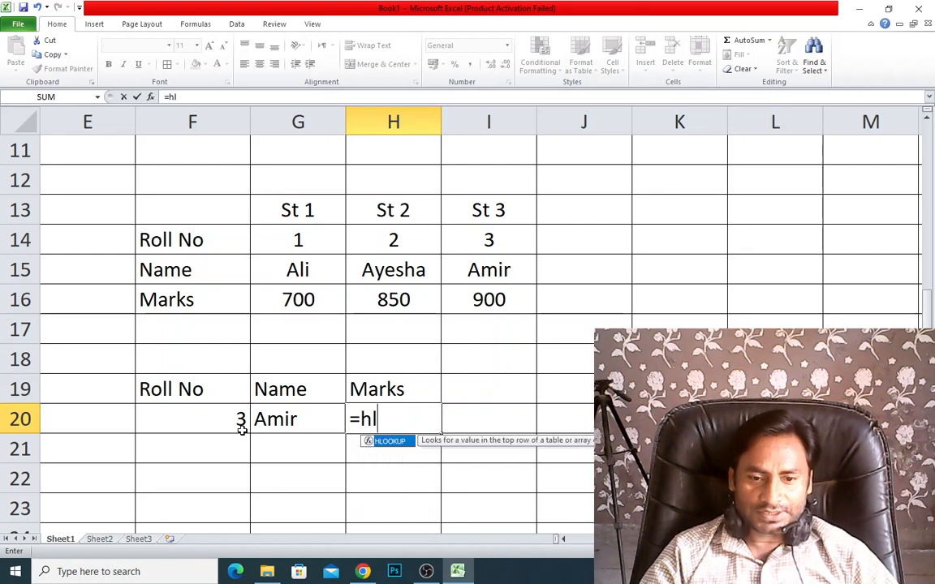
pyautogui.write('ookup')
pyautogui.write('(')
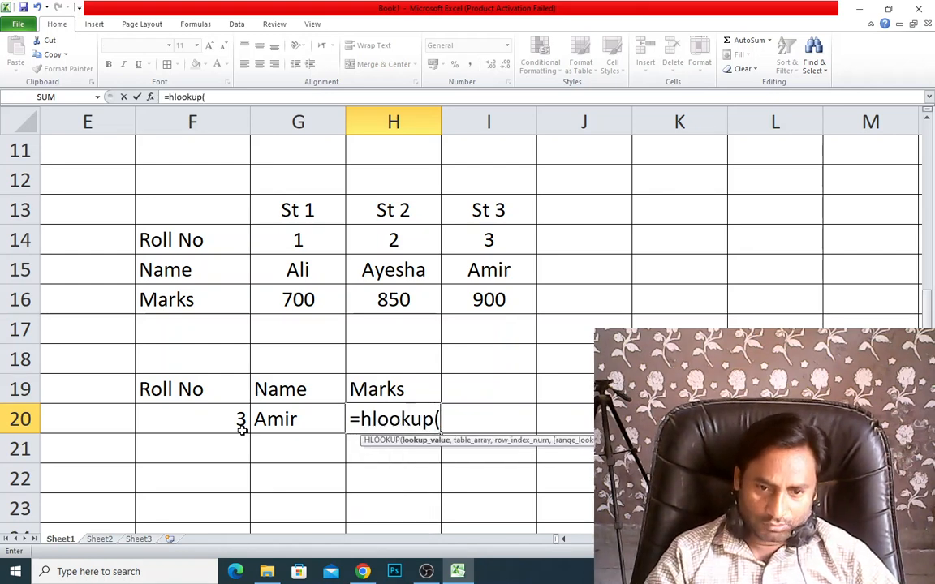
pyautogui.click(219, 429)
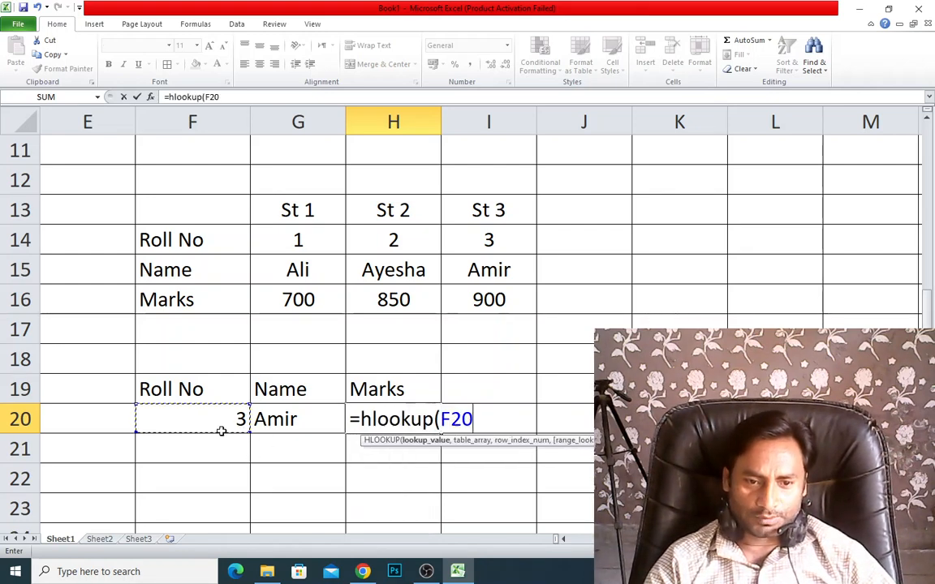
pyautogui.write(',')
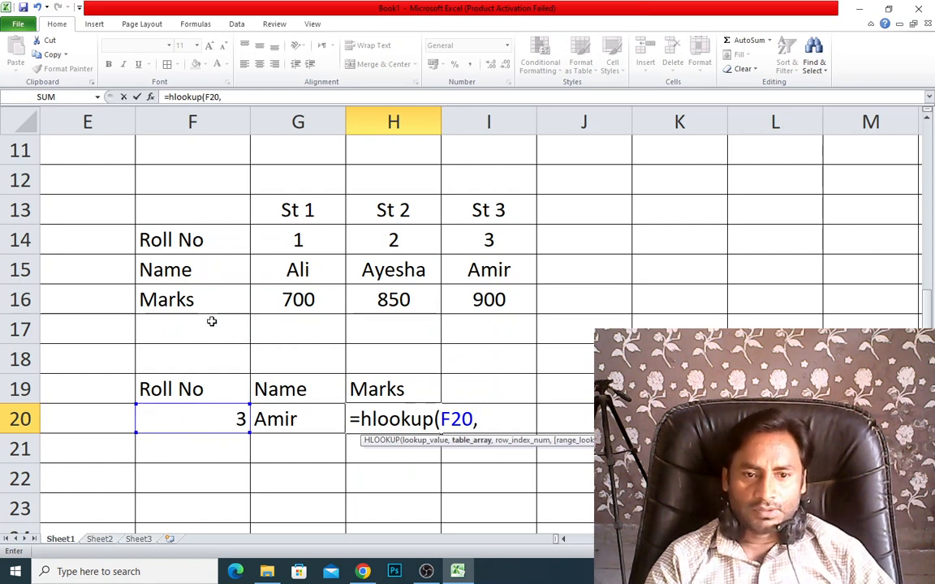
pyautogui.moveTo(286, 238); pyautogui.dragTo(449, 299)
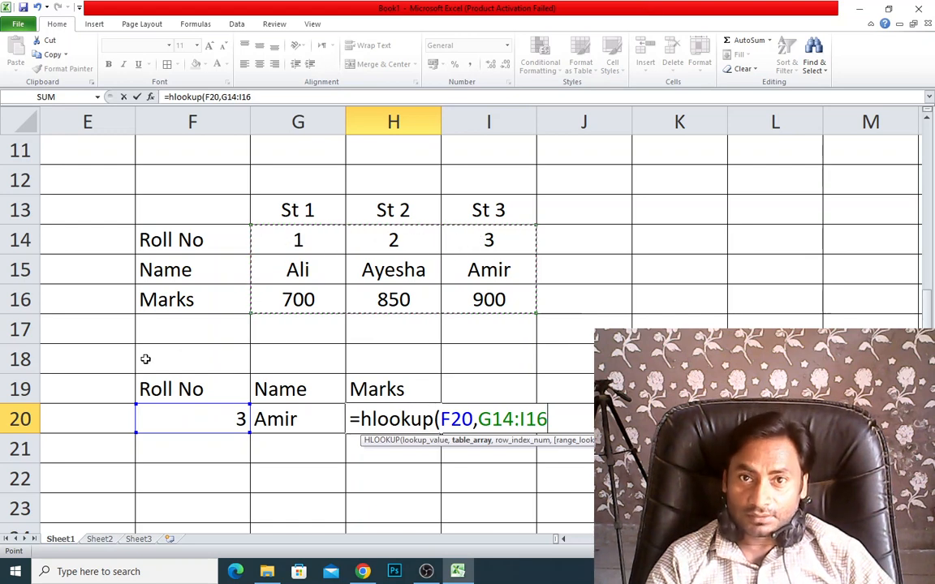
pyautogui.write(',')
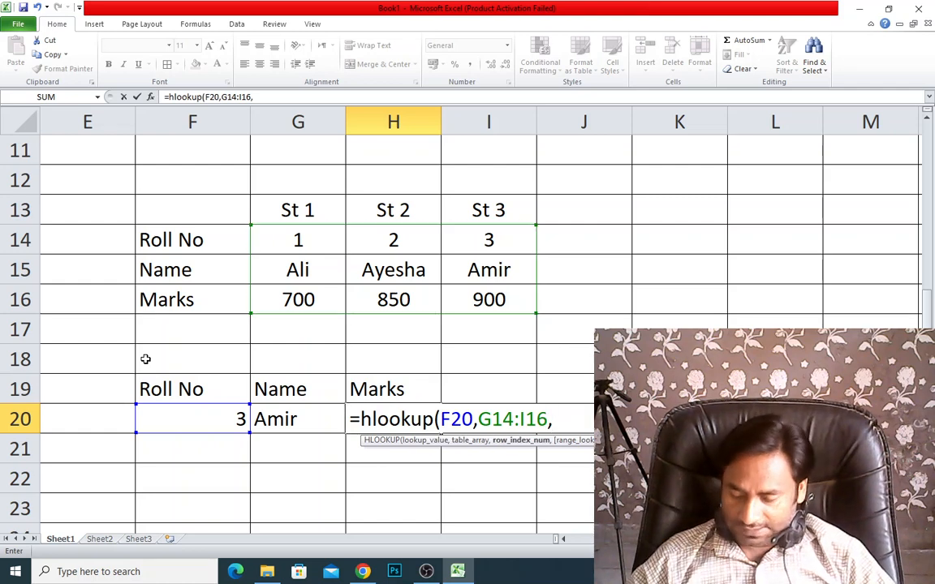
pyautogui.write('3,0')
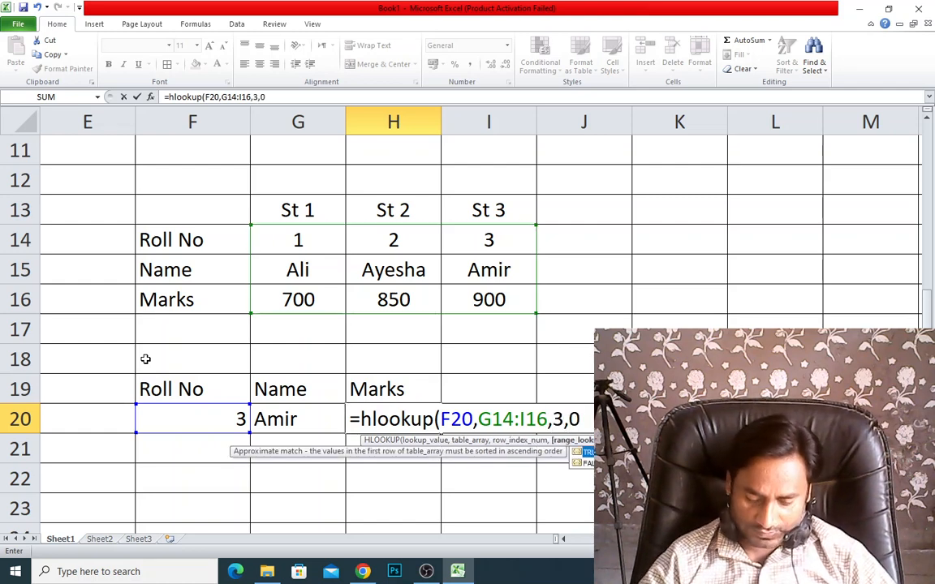
pyautogui.write(')')
pyautogui.press('Return')
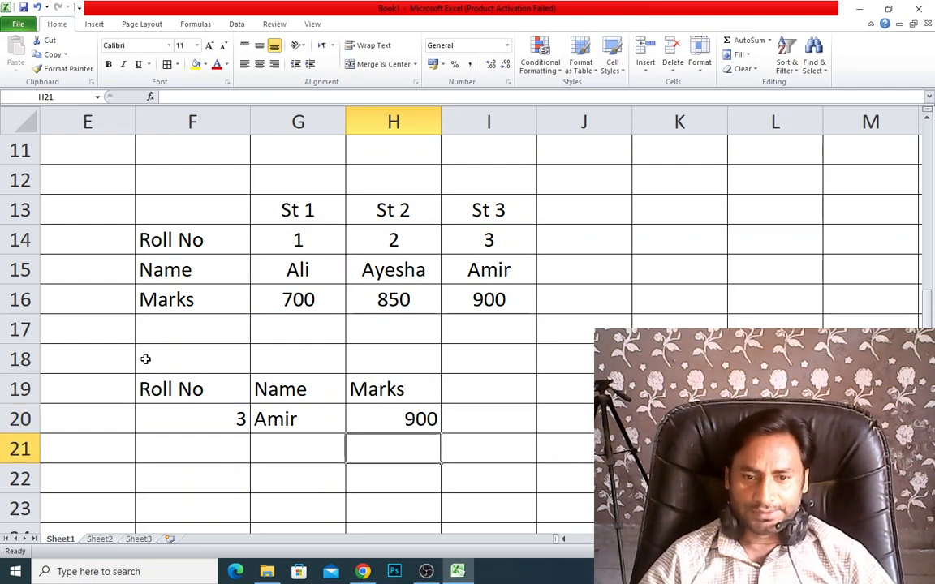
# - Test both lookups by setting the roll number in F20 to 1 and finally to 2
pyautogui.click(187, 413)
pyautogui.write('1')
pyautogui.press('Return')
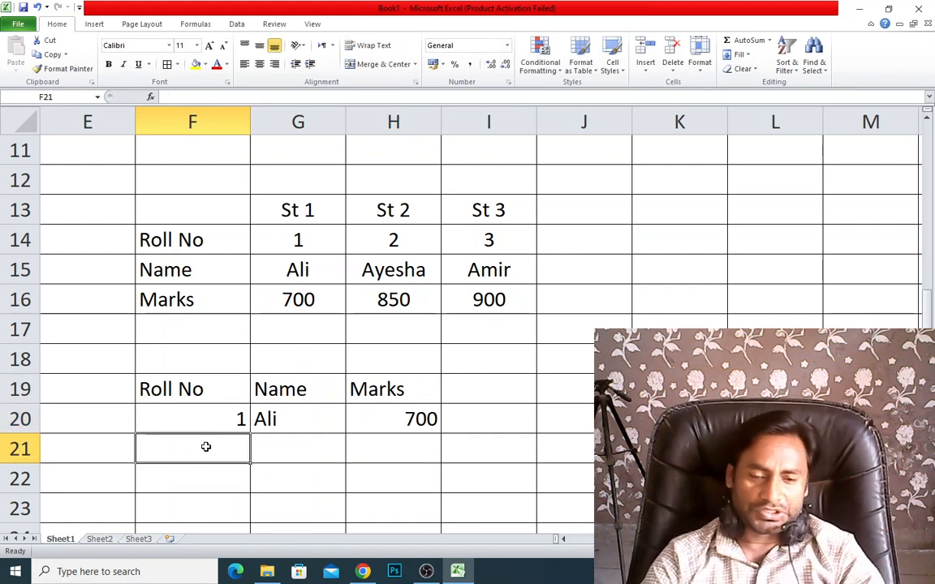
pyautogui.click(239, 421)
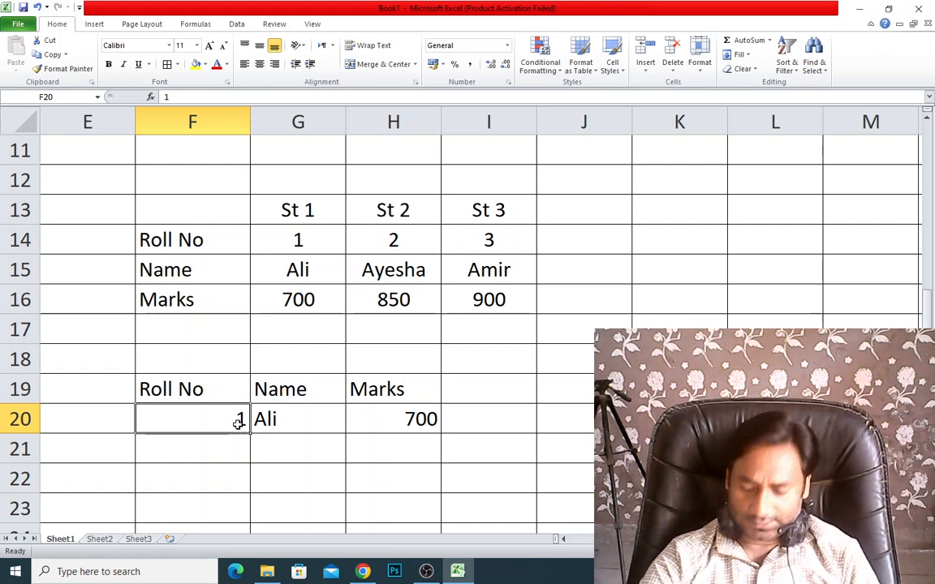
pyautogui.write('2')
pyautogui.click(258, 465)
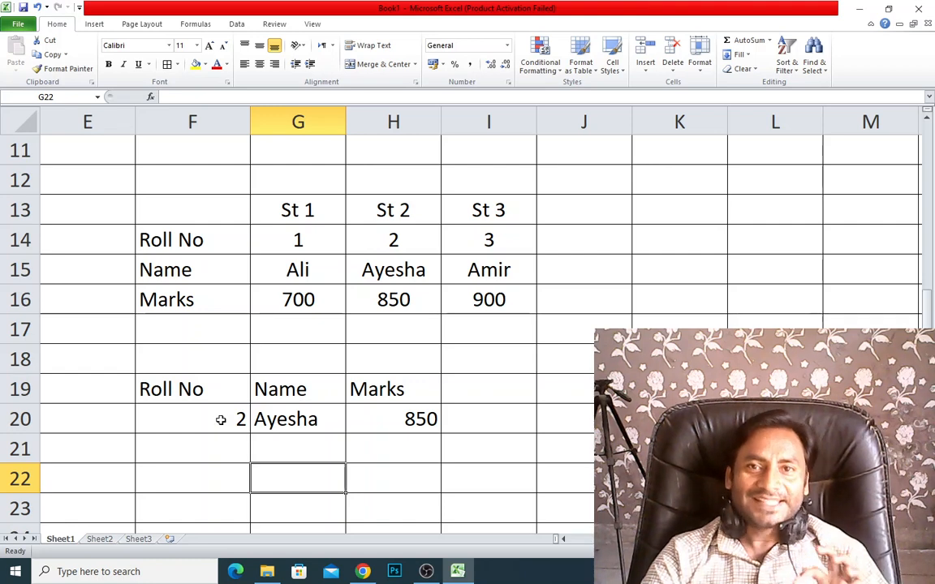
pyautogui.click(426, 572)
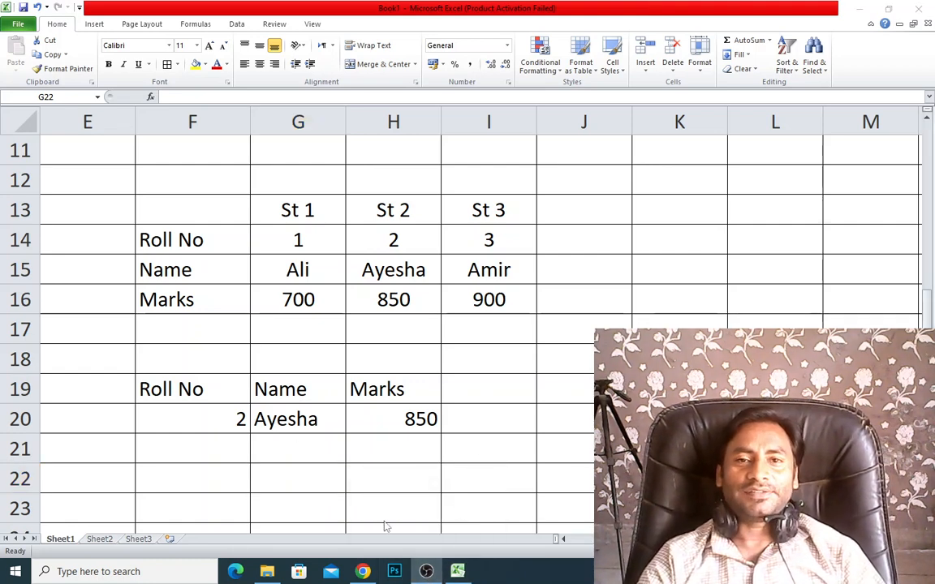